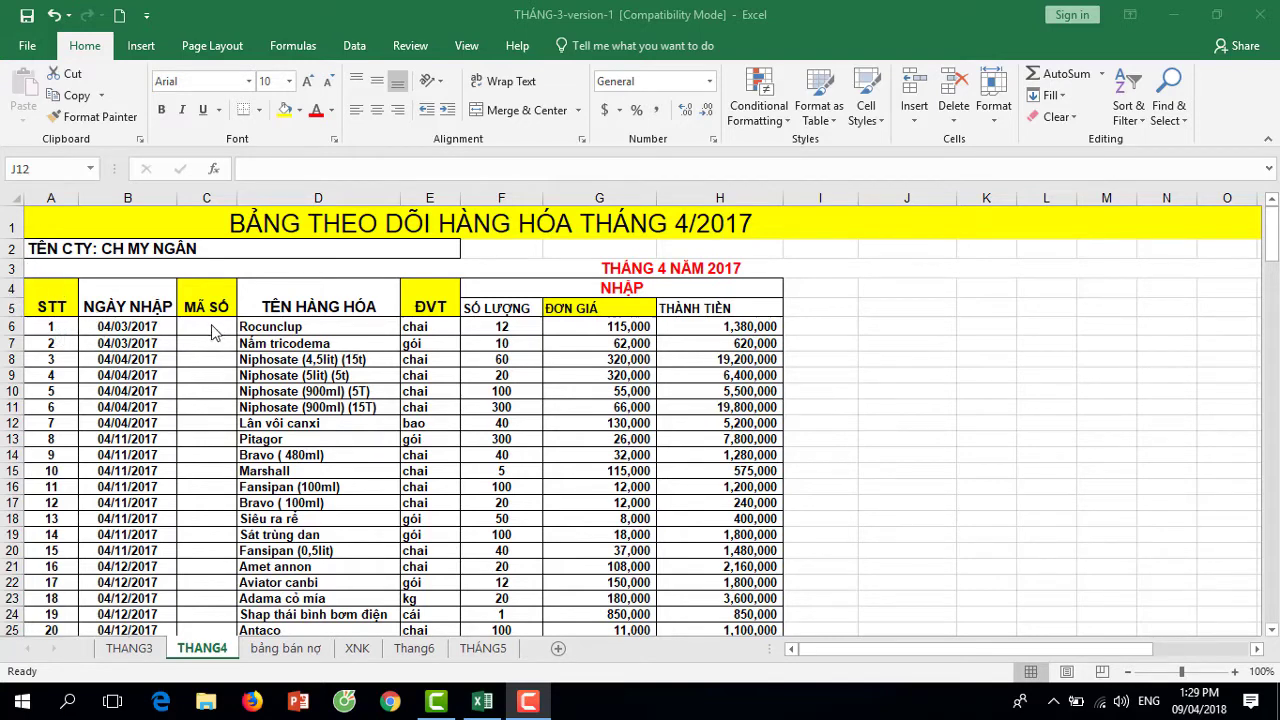
Freeze panes at cell A6 so title and header rows 1–5 stay fixed above the data.
left_click(47, 333)
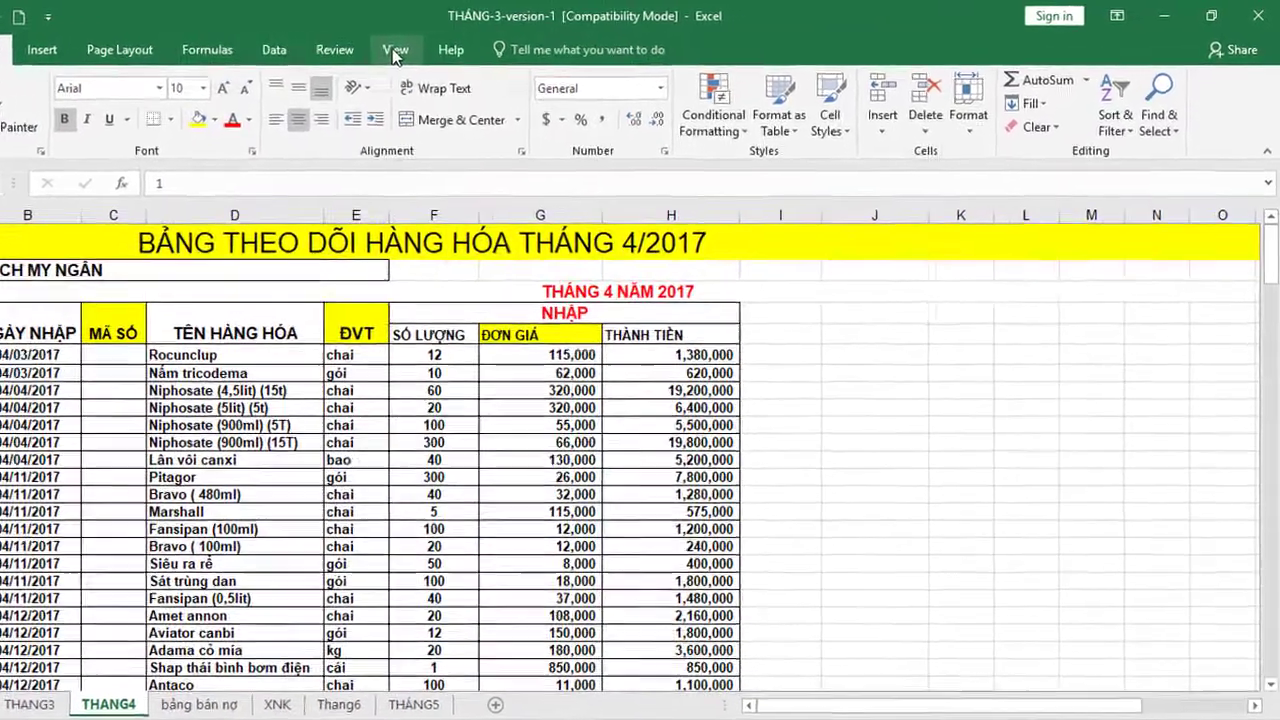
left_click(466, 45)
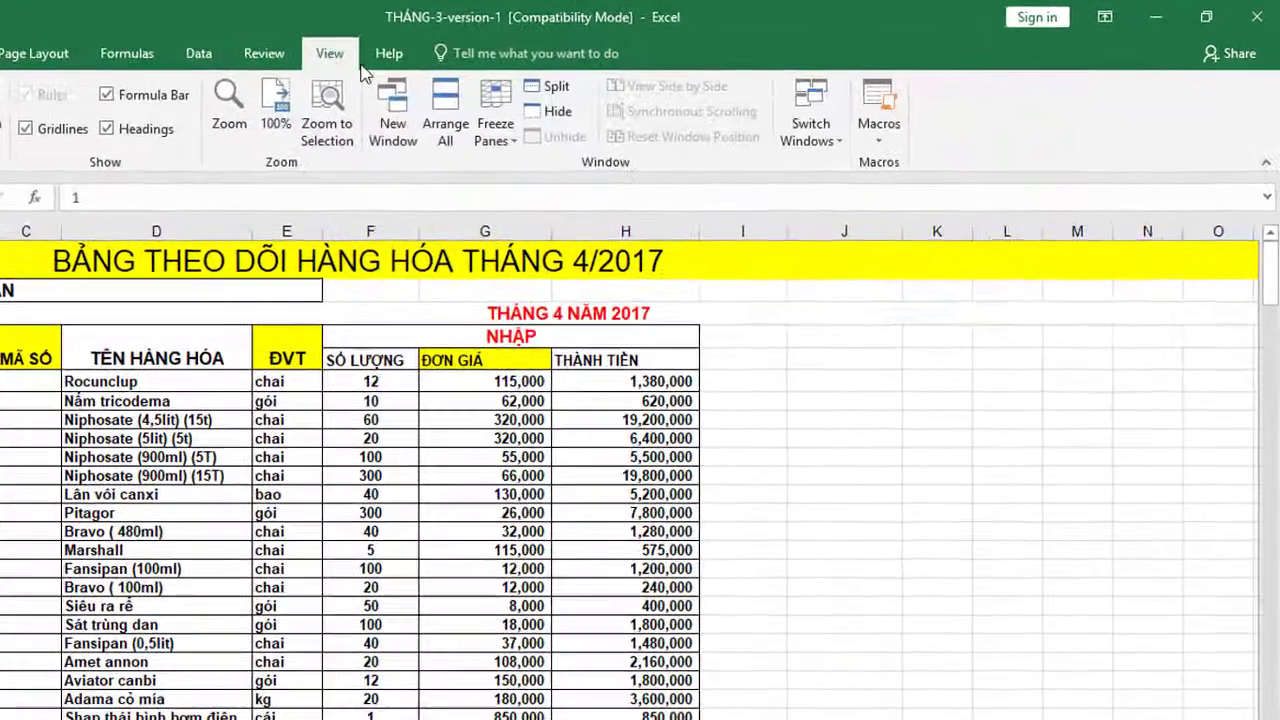
left_click(493, 97)
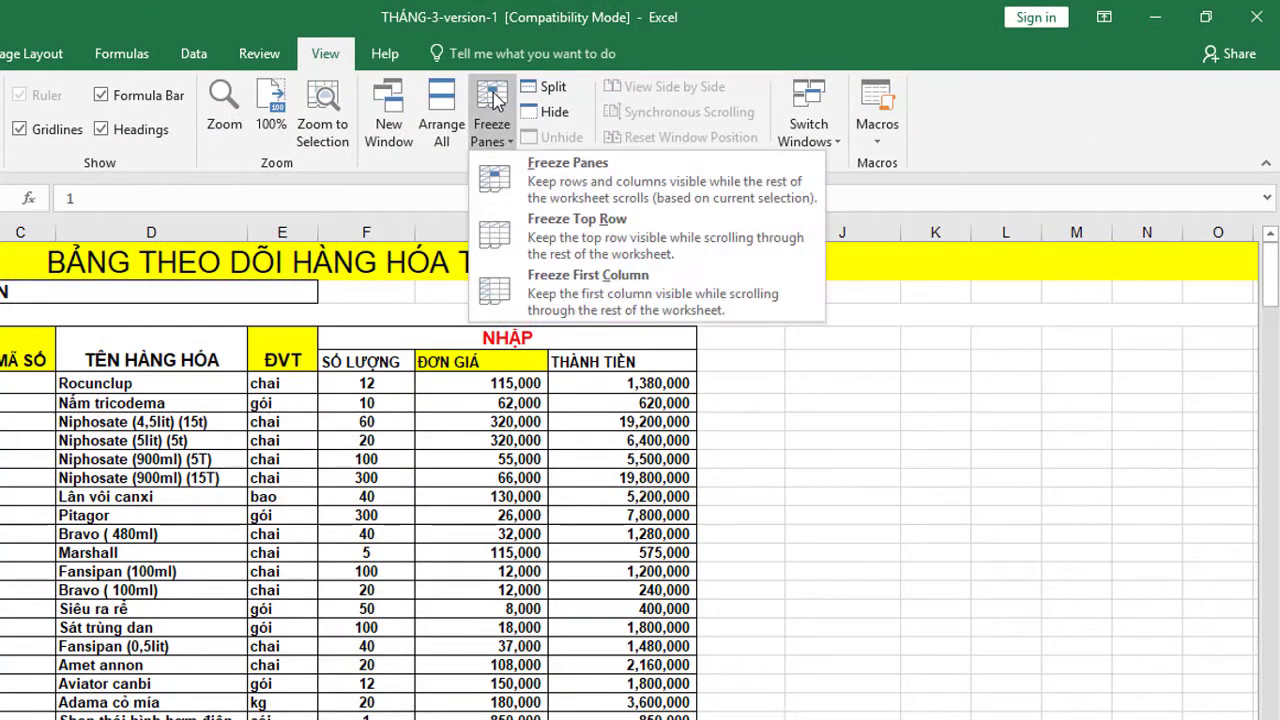
left_click(560, 181)
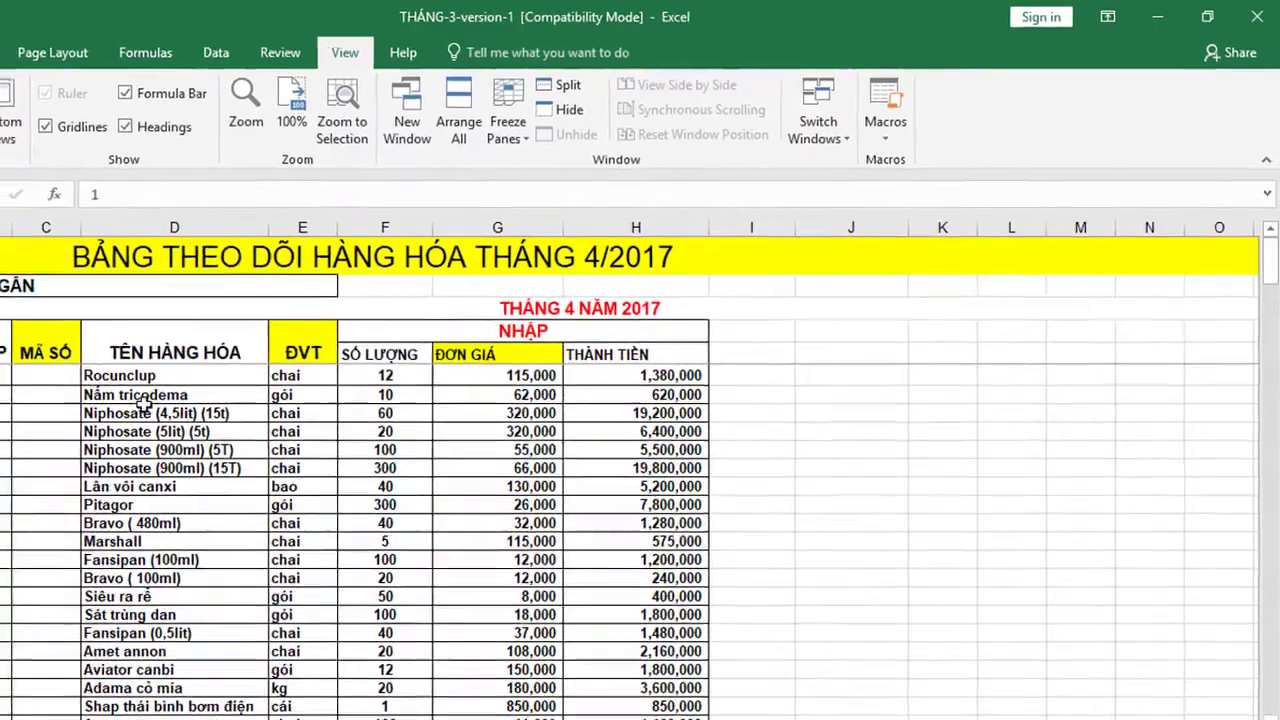
Scroll down through the inventory list and back up, confirming rows 1–5 remain locked.
scroll(287, 335, "down", 1)
scroll(287, 335, "down", 1)
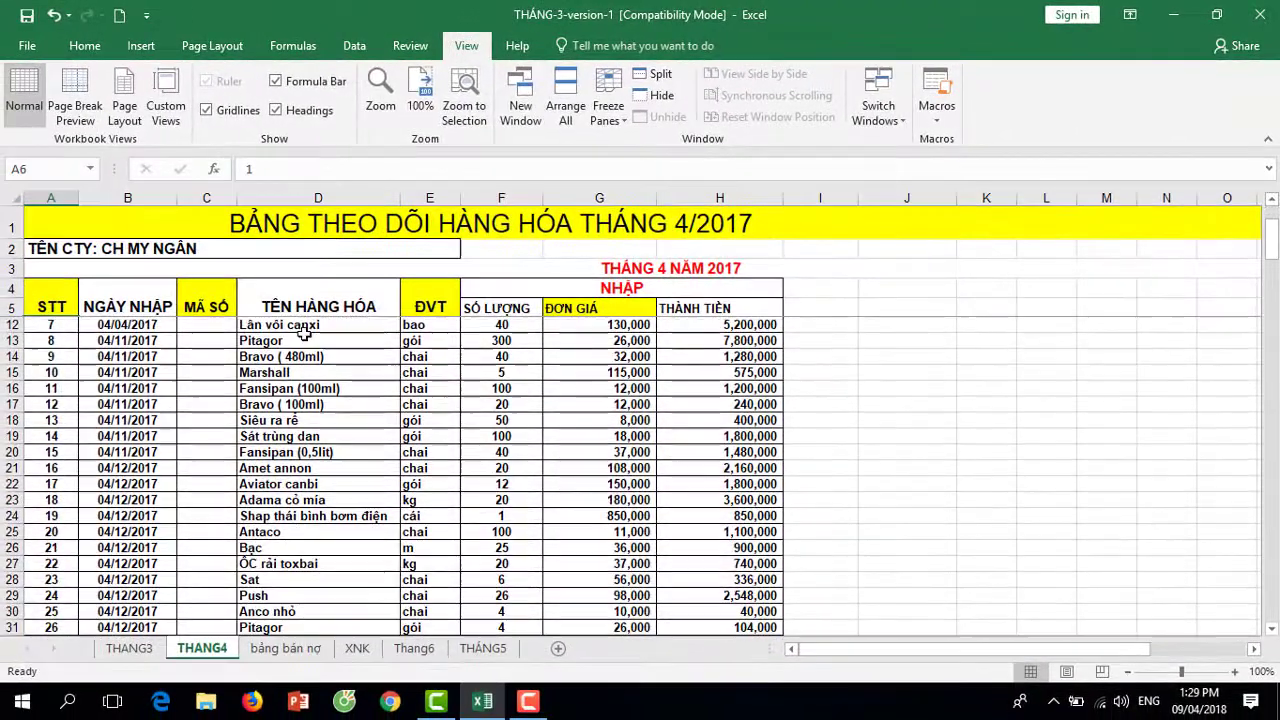
scroll(287, 335, "down", 2)
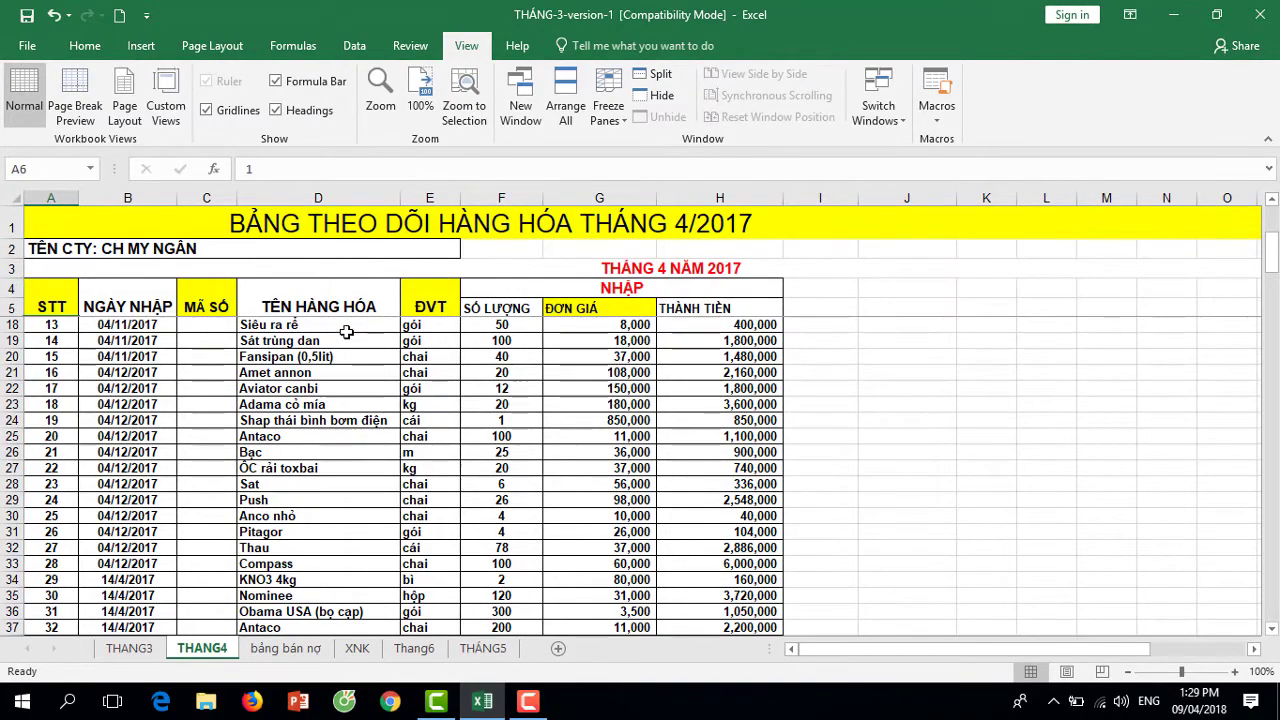
scroll(300, 345, "down", 2)
scroll(67, 393, "down", 1)
scroll(70, 392, "down", 2)
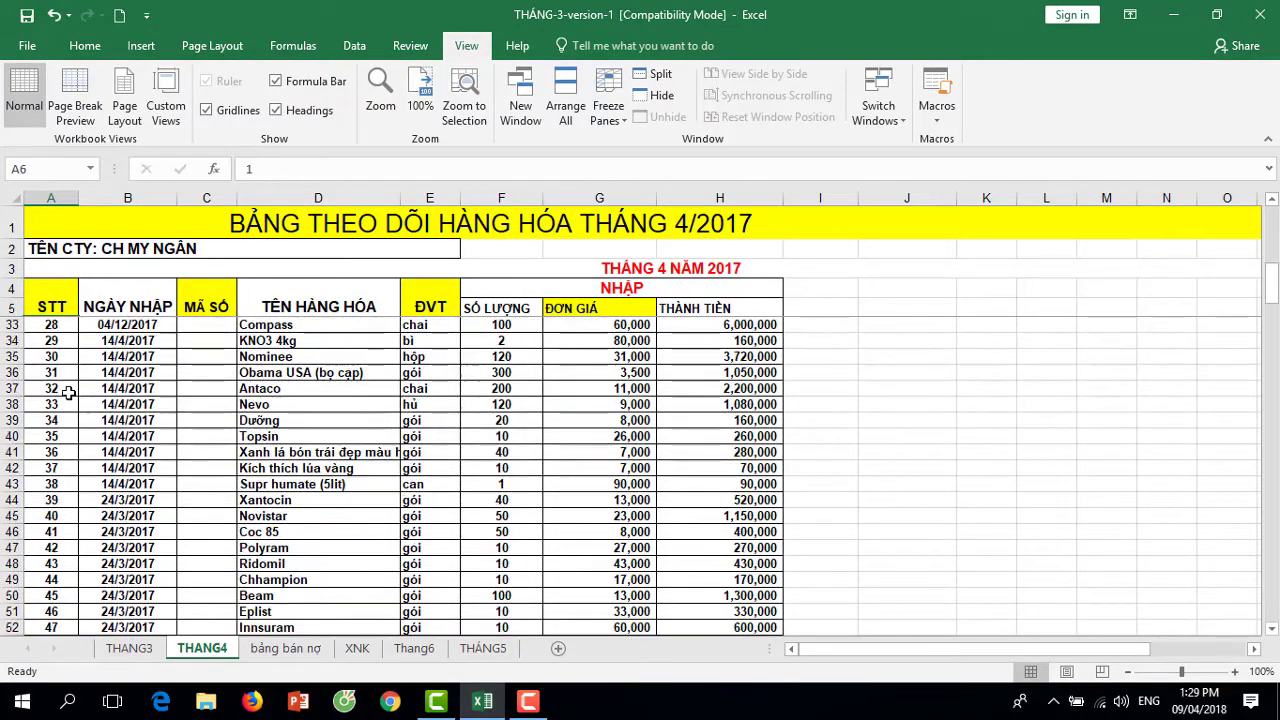
scroll(88, 384, "down", 2)
scroll(90, 383, "down", 2)
scroll(90, 383, "down", 4)
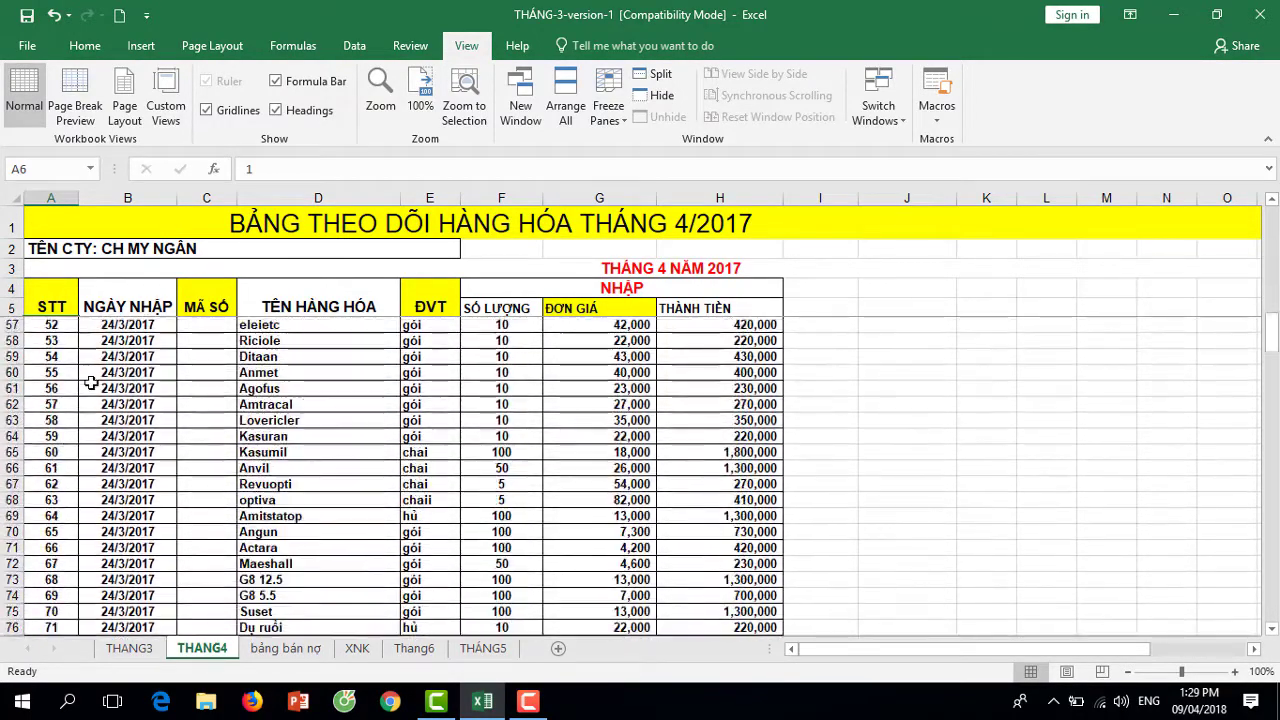
scroll(90, 383, "down", 3)
scroll(90, 383, "down", 2)
scroll(90, 383, "down", 3)
scroll(90, 383, "down", 3)
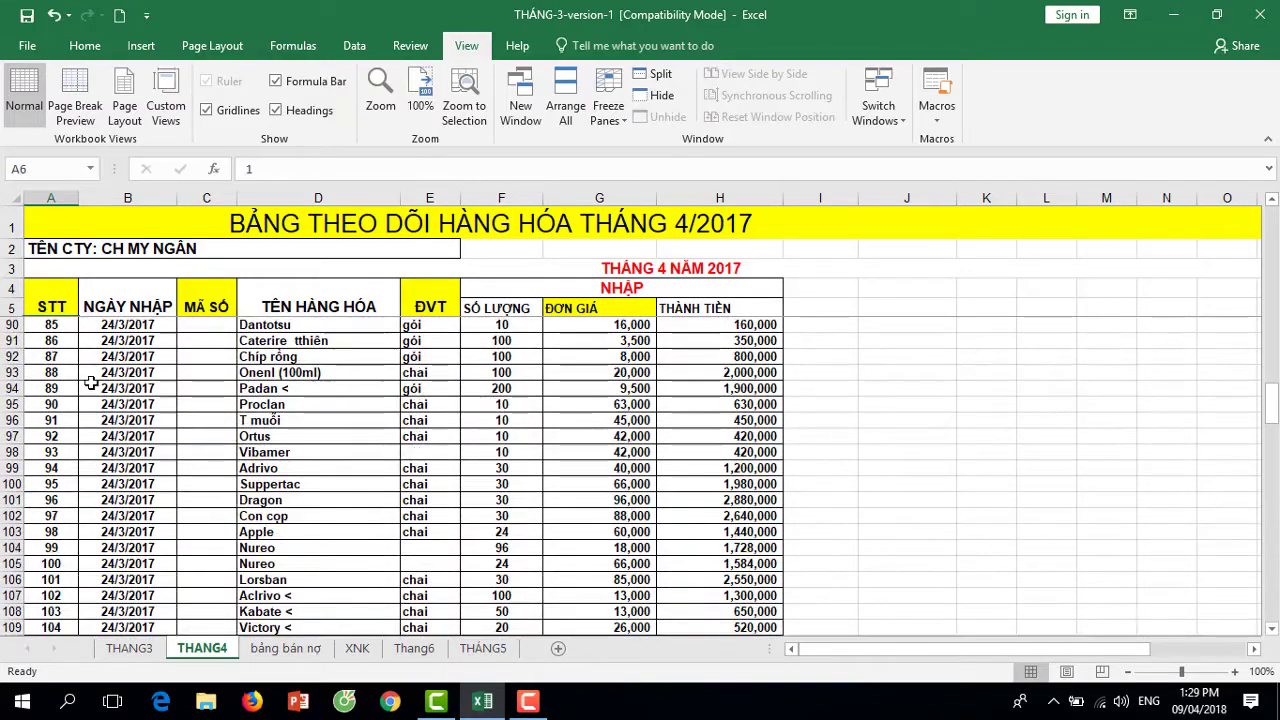
scroll(91, 382, "up", 4)
scroll(92, 381, "up", 4)
scroll(104, 356, "up", 2)
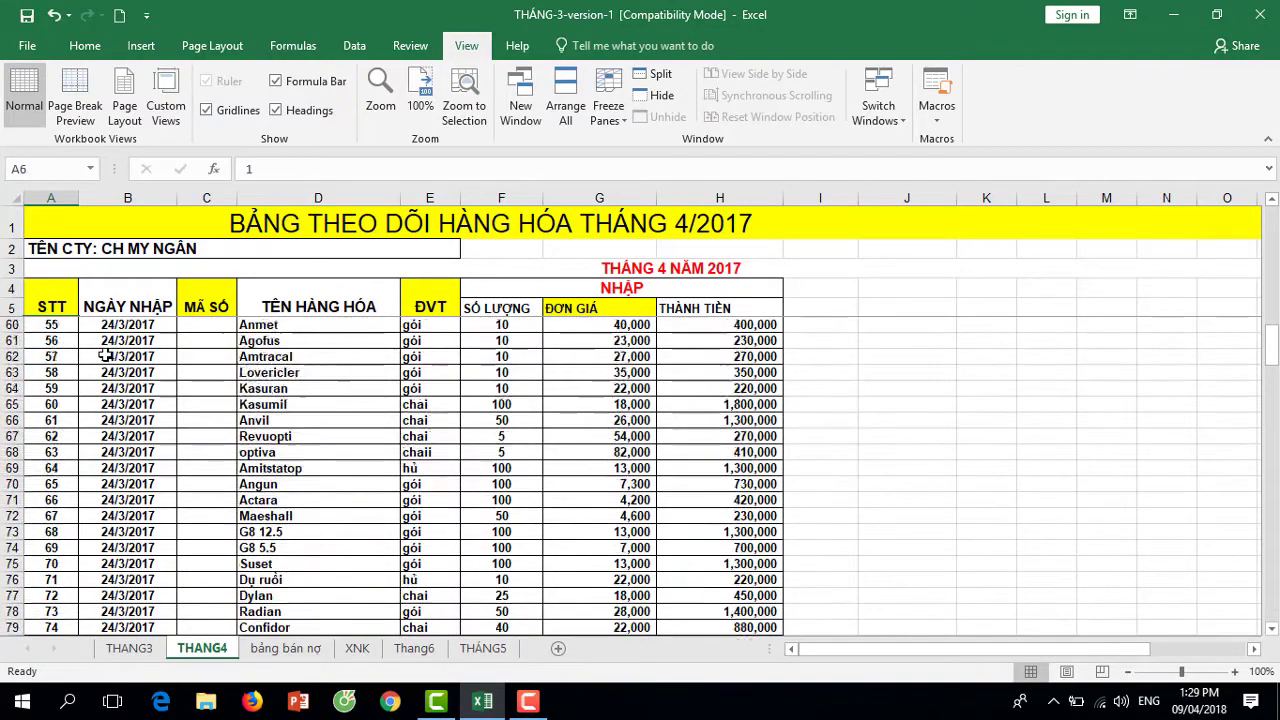
scroll(105, 356, "up", 7)
scroll(105, 356, "up", 5)
scroll(105, 356, "up", 6)
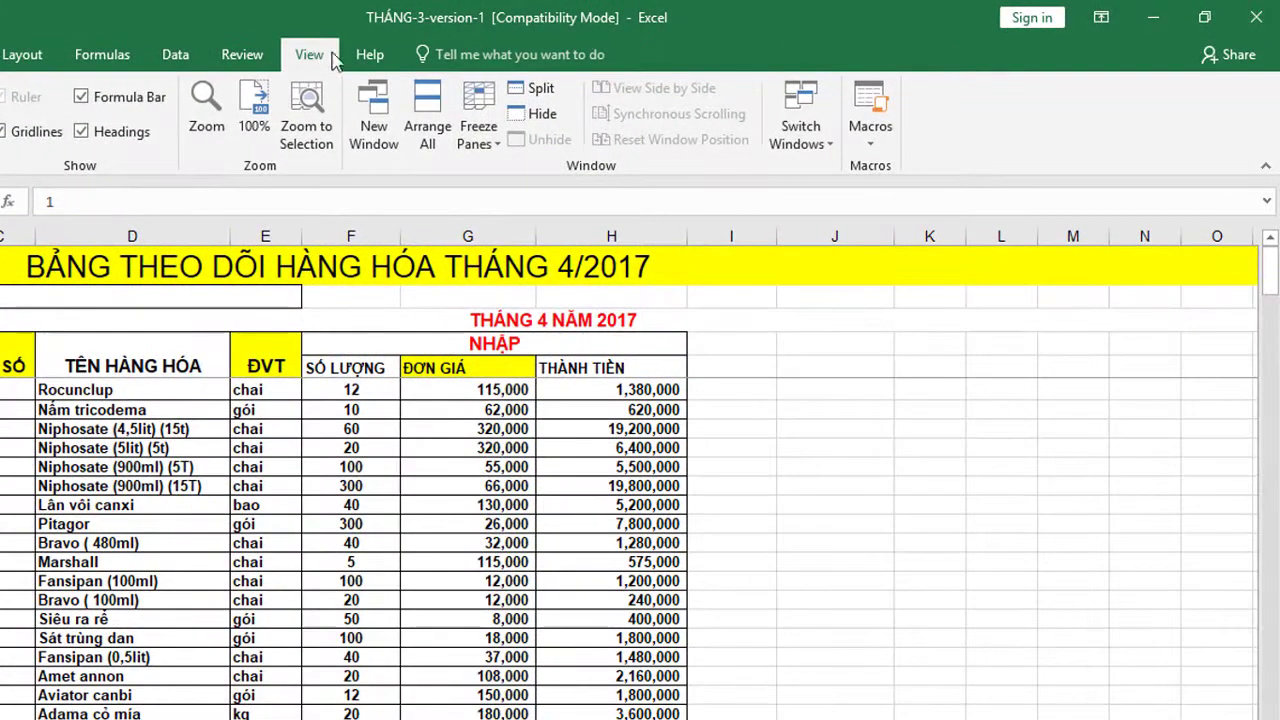
Choose Unfreeze Panes and scroll to confirm the header rows now move with the data.
left_click(491, 108)
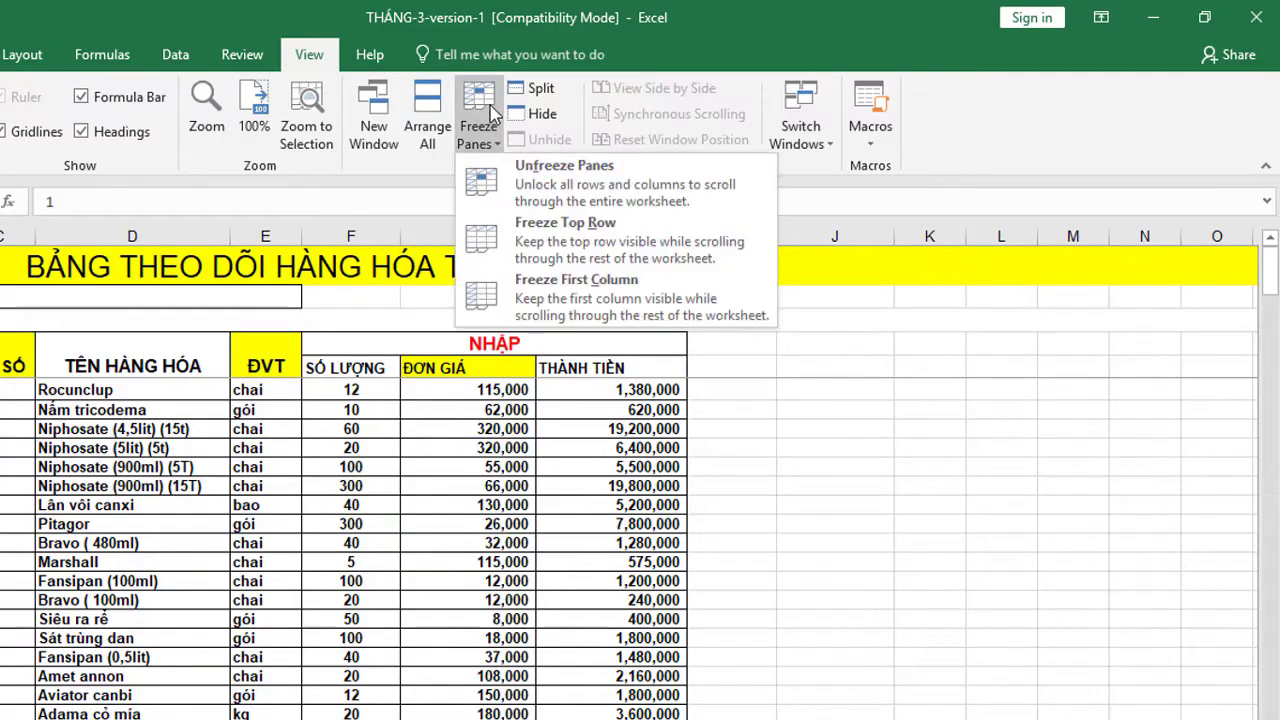
left_click(545, 195)
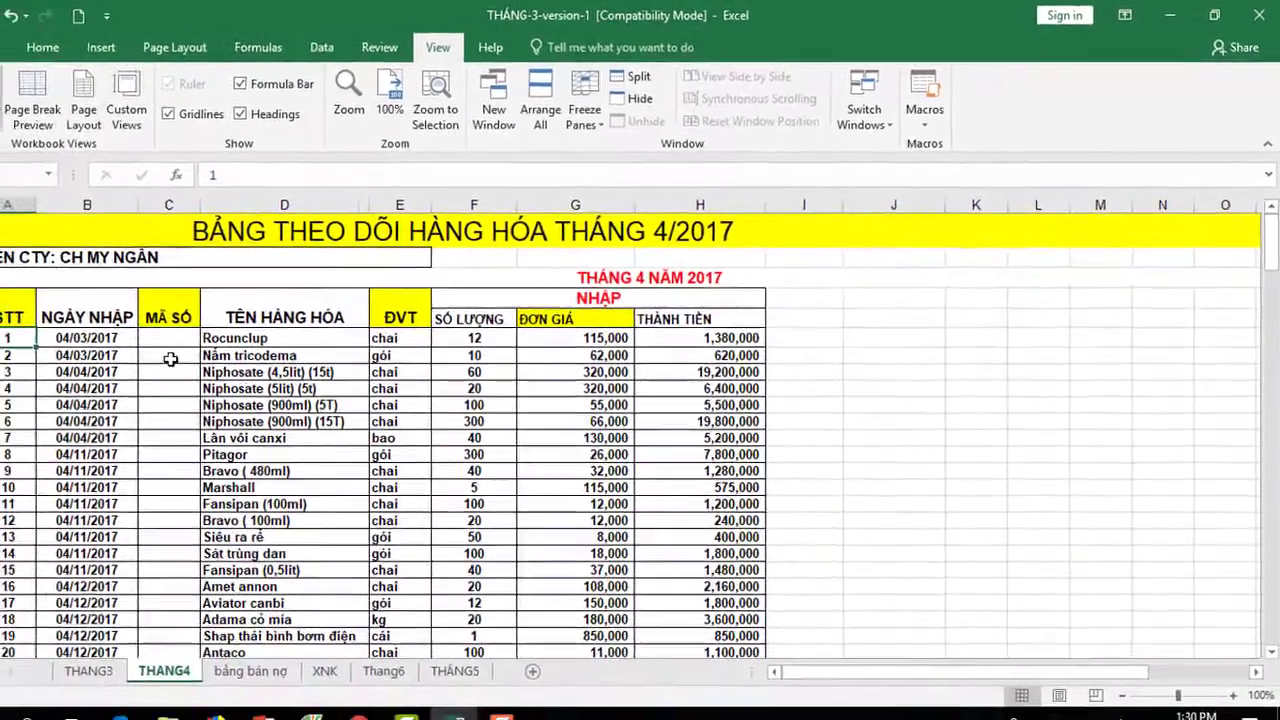
scroll(209, 347, "down", 3)
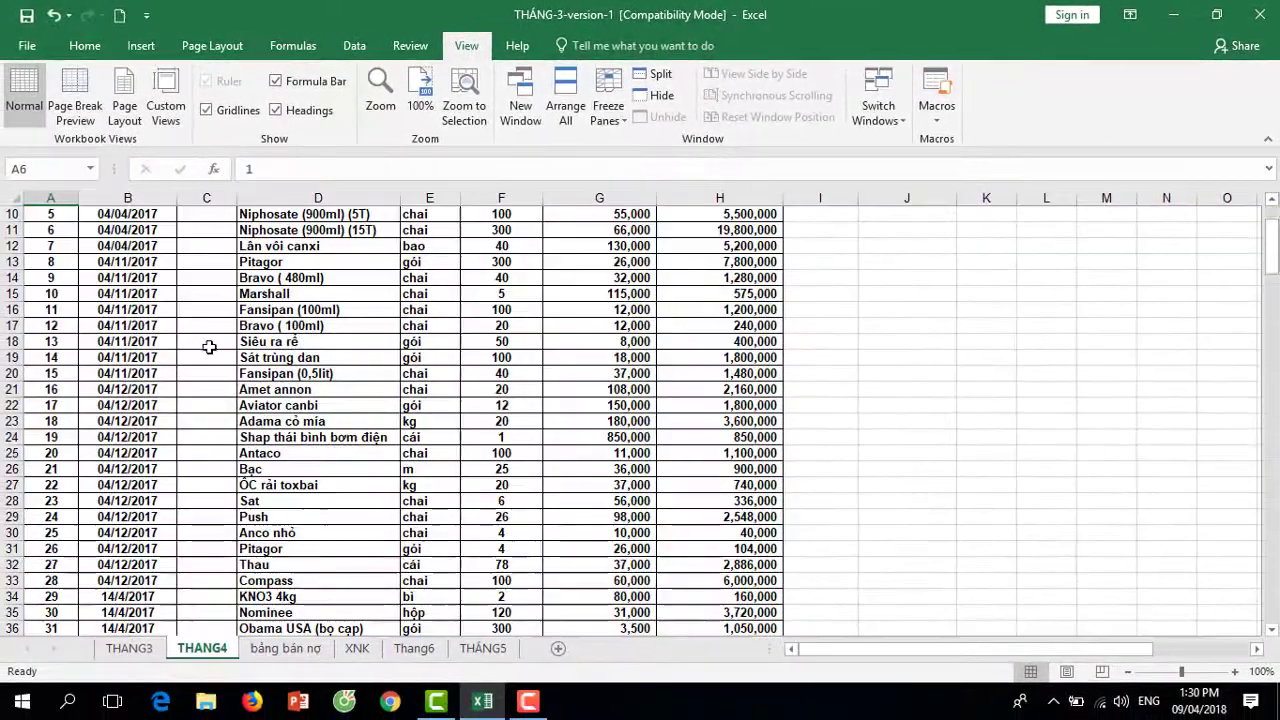
scroll(209, 347, "down", 3)
scroll(211, 346, "down", 4)
scroll(213, 345, "up", 1)
scroll(215, 343, "up", 5)
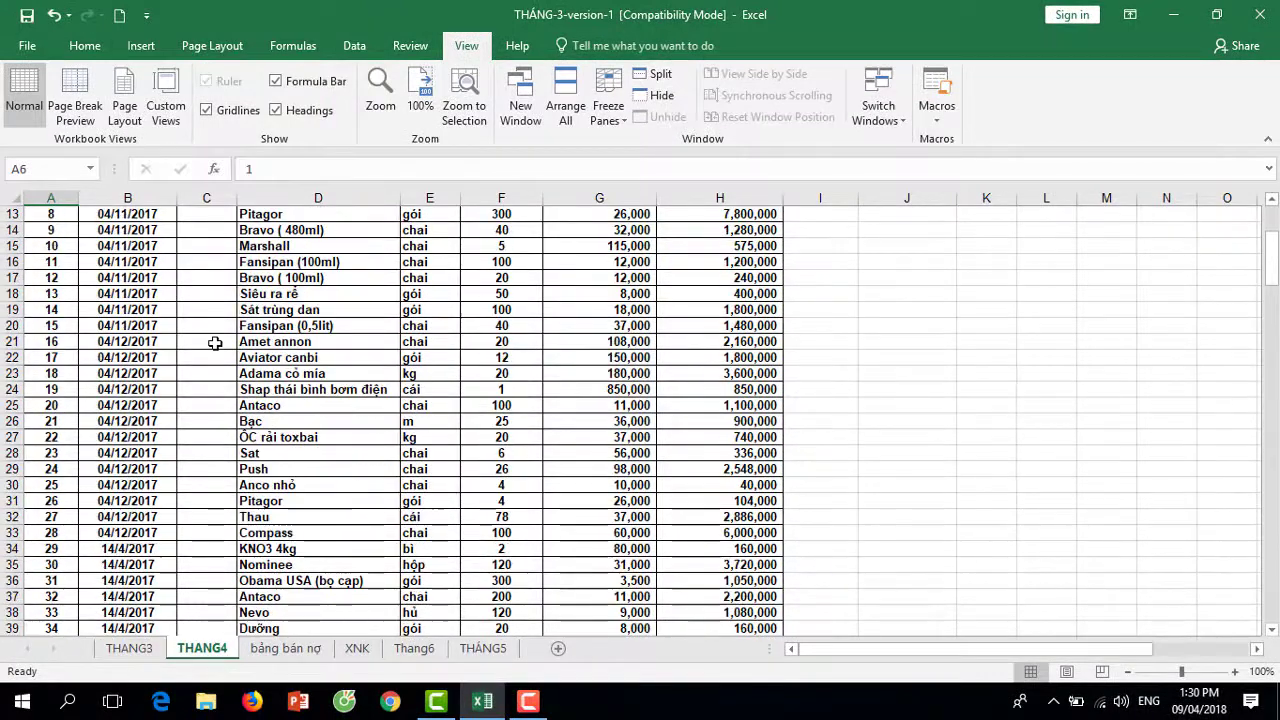
scroll(215, 343, "up", 4)
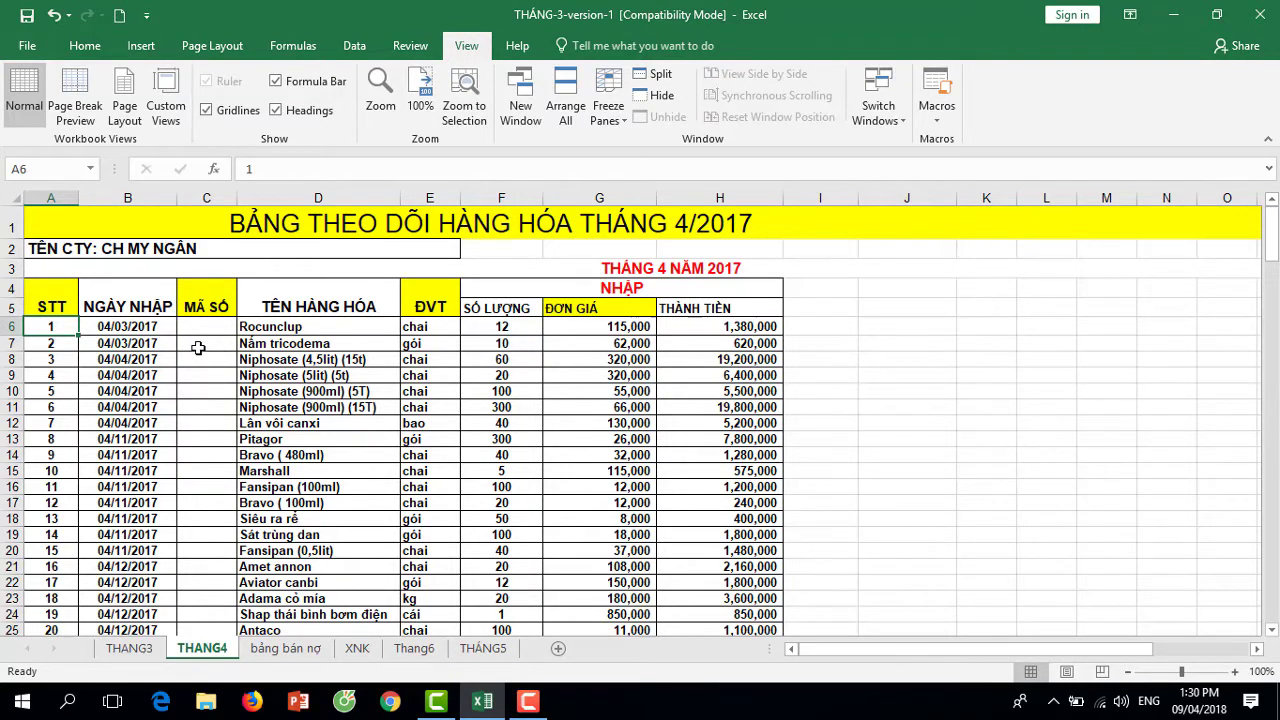
Freeze panes at cell B4, keeping rows 1–3 and column A fixed.
left_click(156, 341)
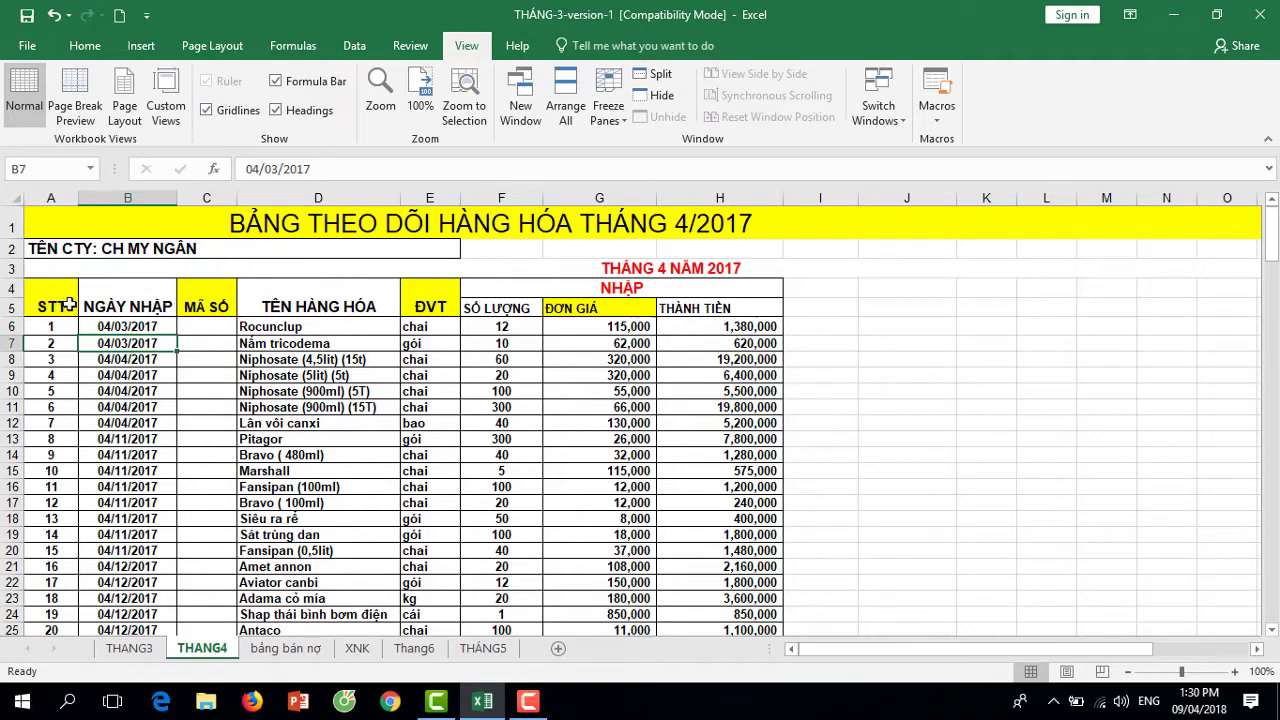
left_click(199, 295)
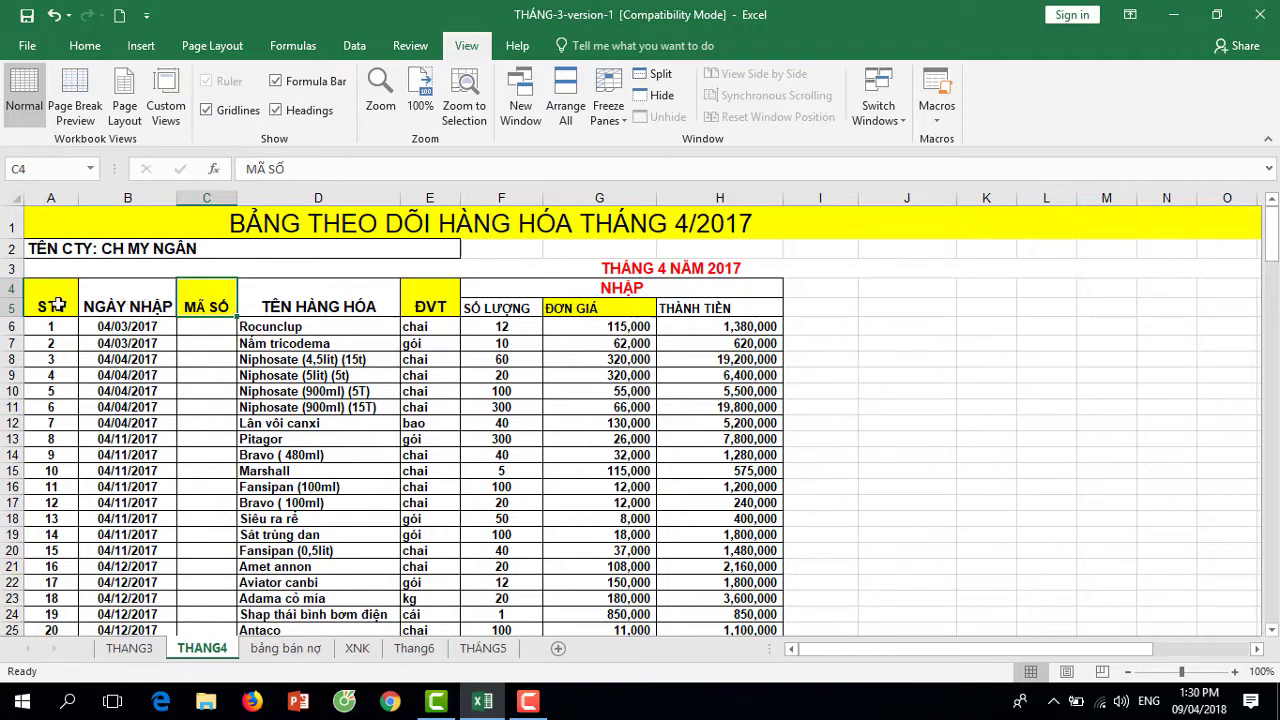
left_click(127, 300)
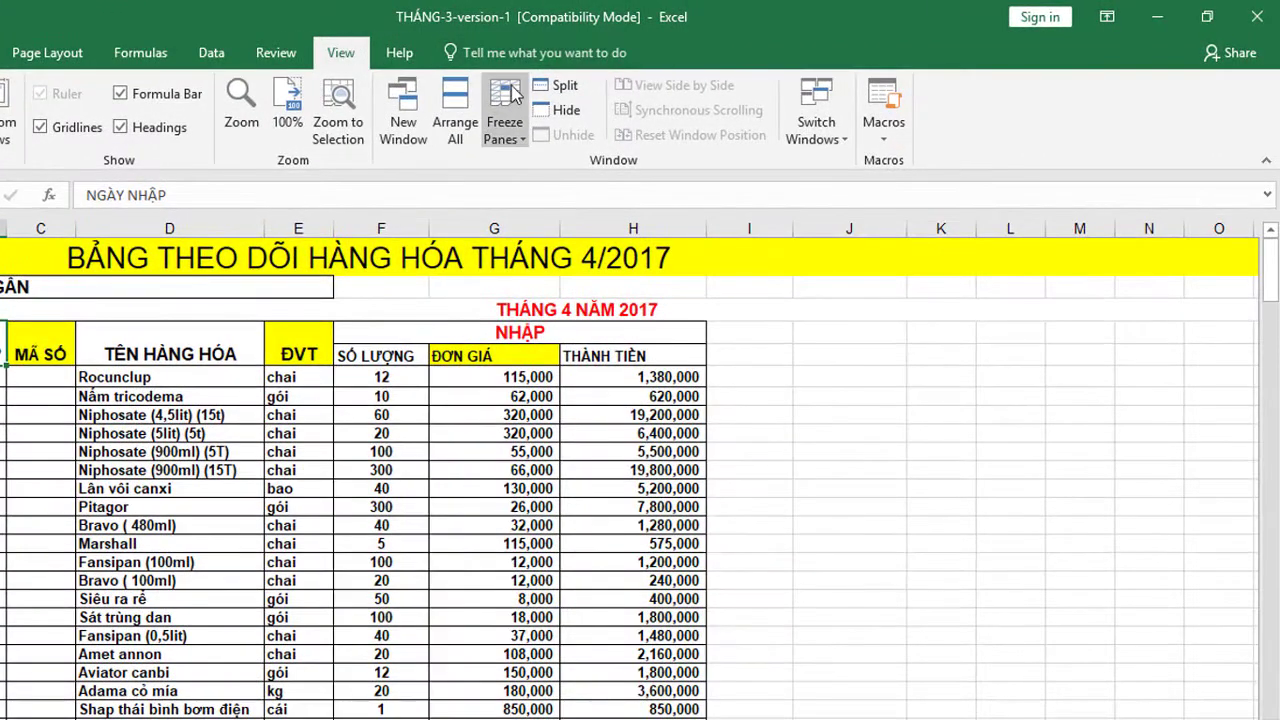
left_click(513, 98)
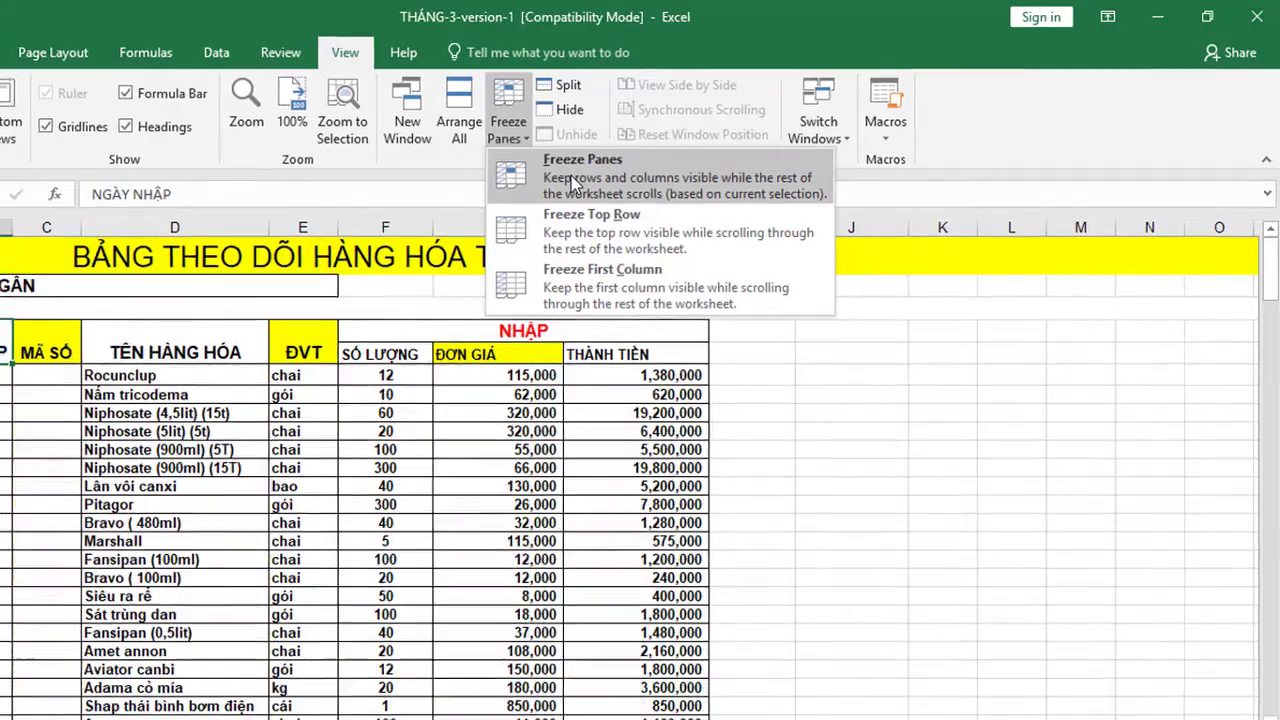
left_click(545, 178)
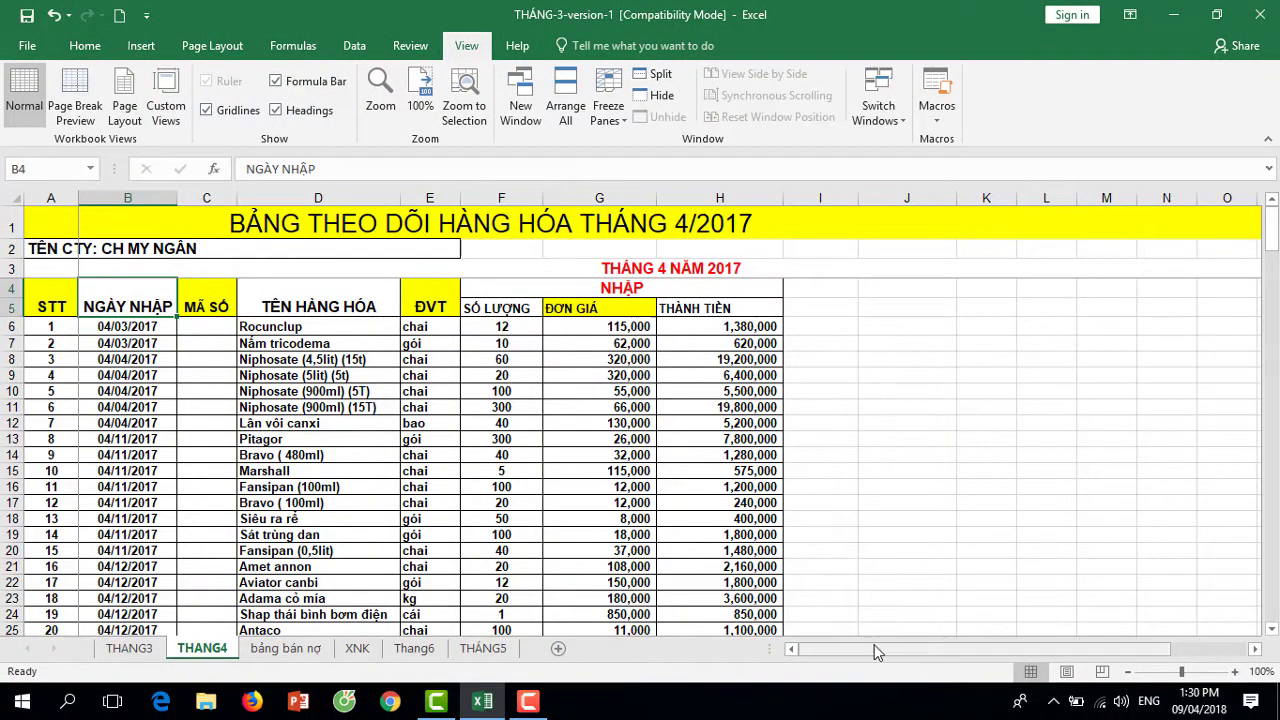
left_click_drag(856, 647, 898, 645)
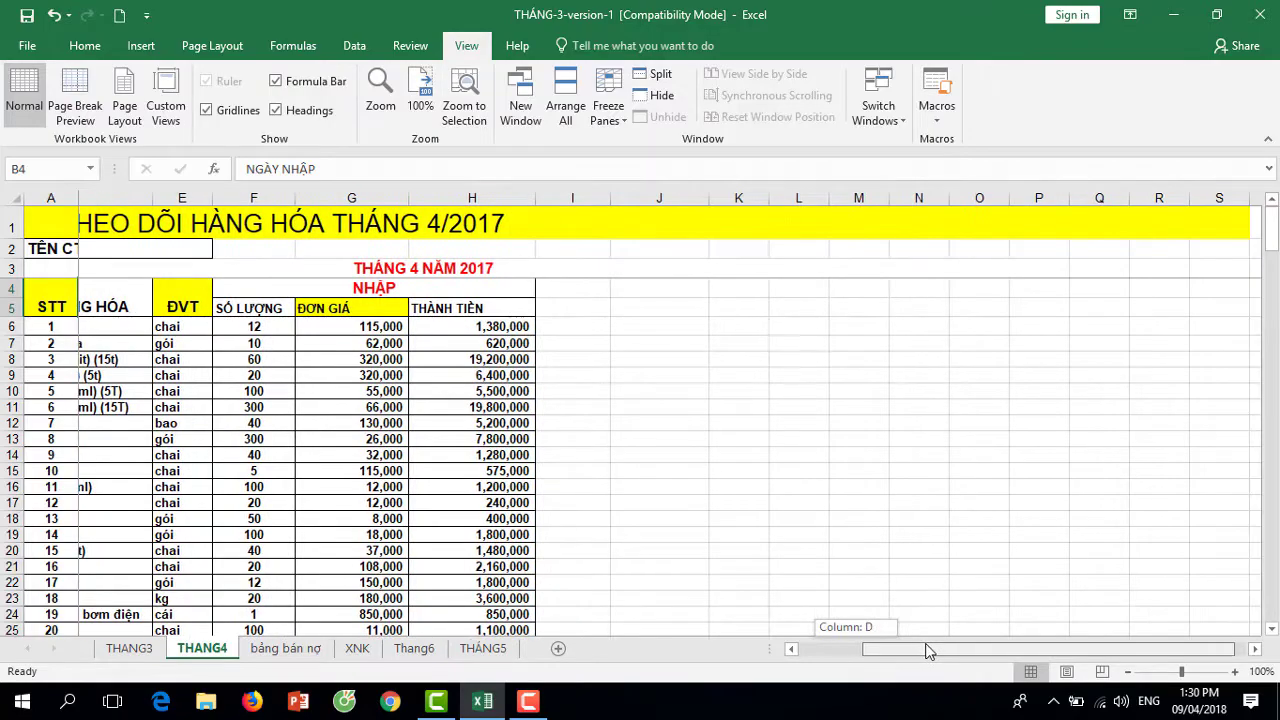
mouse_move(898, 647)
left_mouse_down()
mouse_move(931, 649)
mouse_move(856, 647)
left_mouse_up()
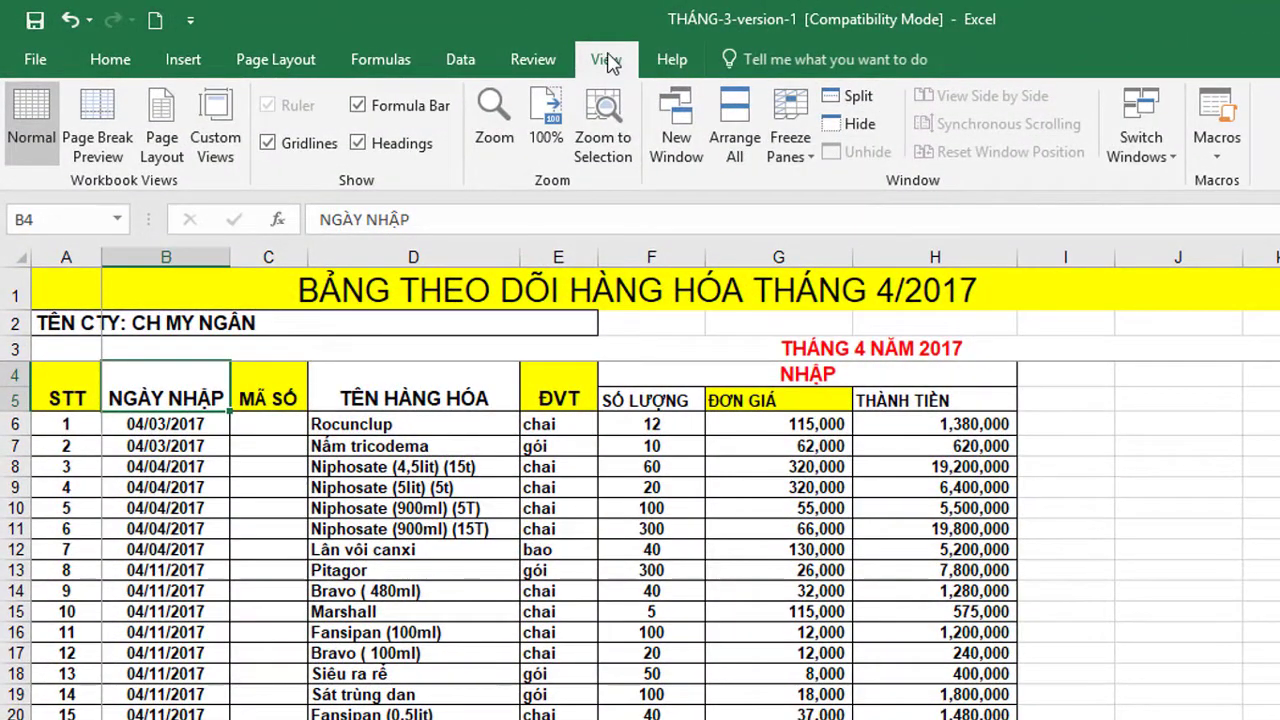
left_click(800, 125)
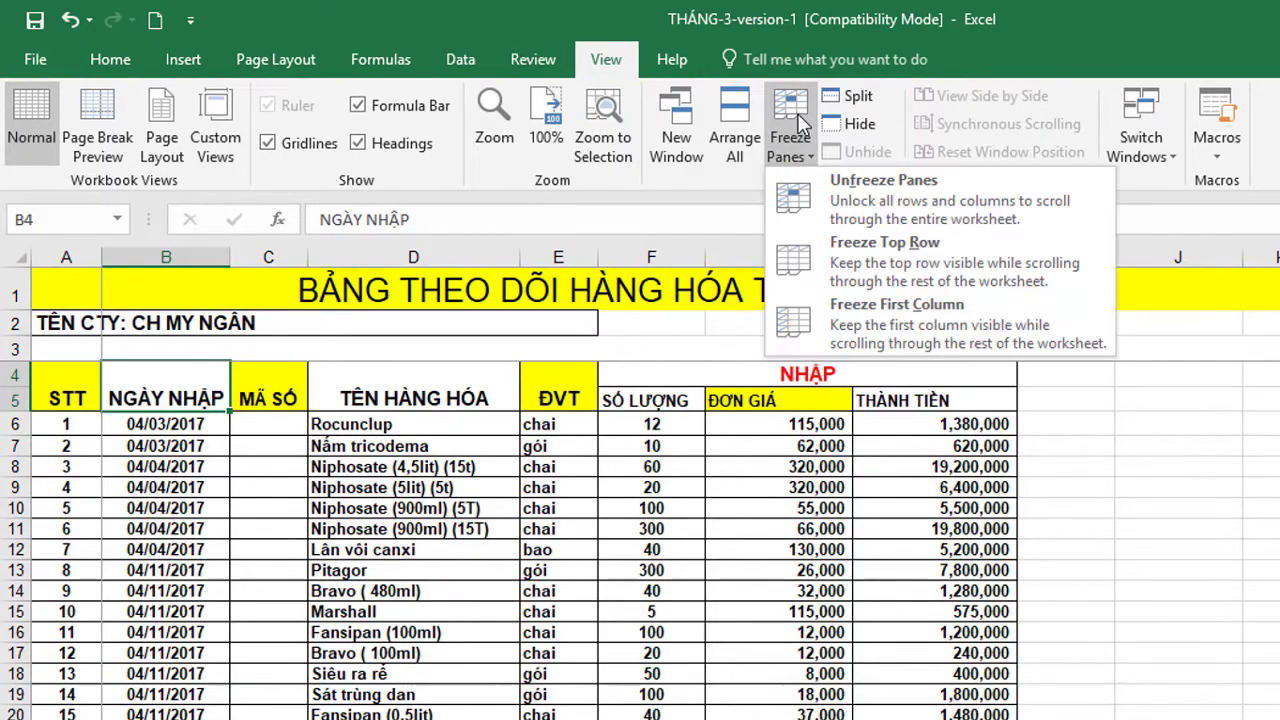
left_click(874, 205)
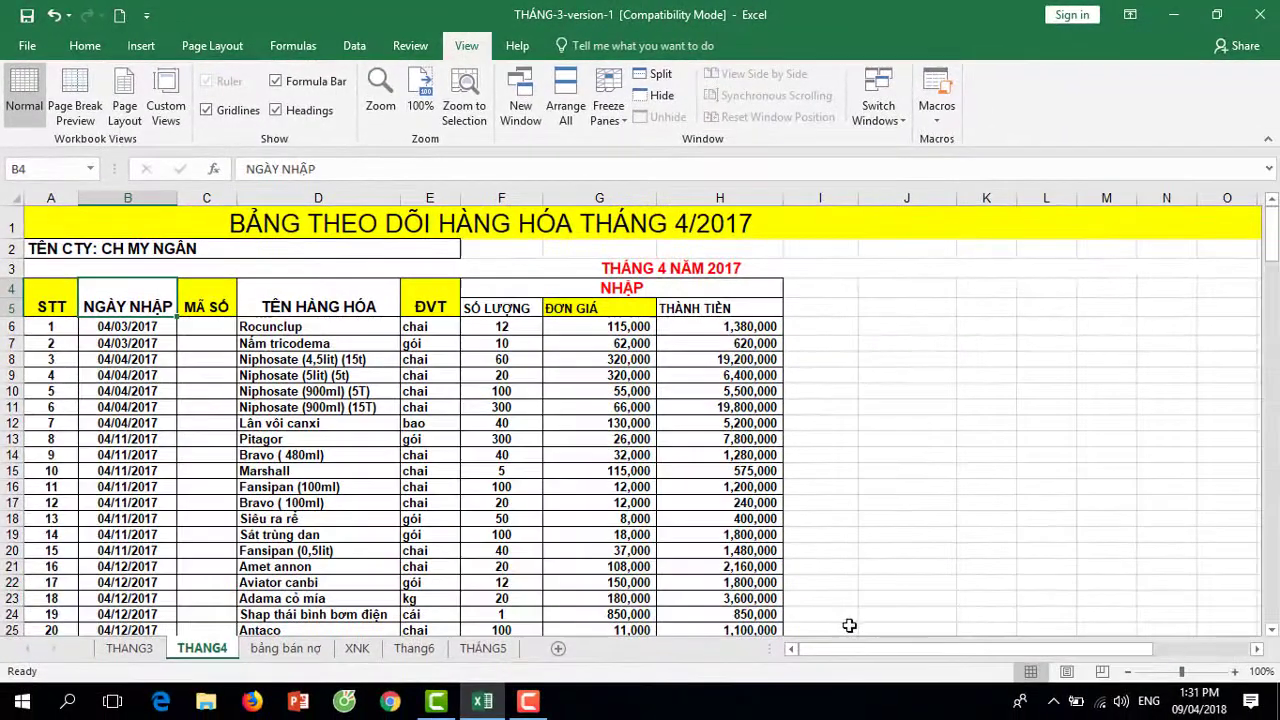
mouse_move(846, 648)
left_mouse_down()
mouse_move(957, 653)
mouse_move(860, 650)
left_mouse_up()
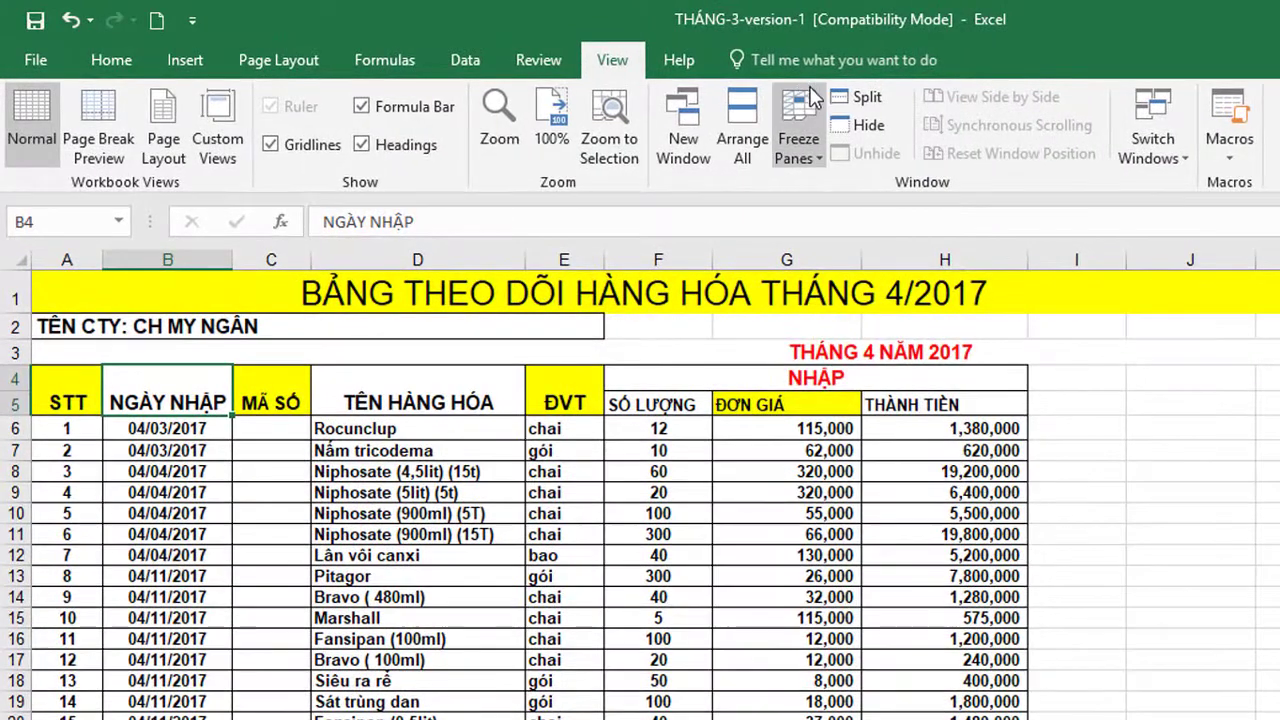
left_click(761, 103)
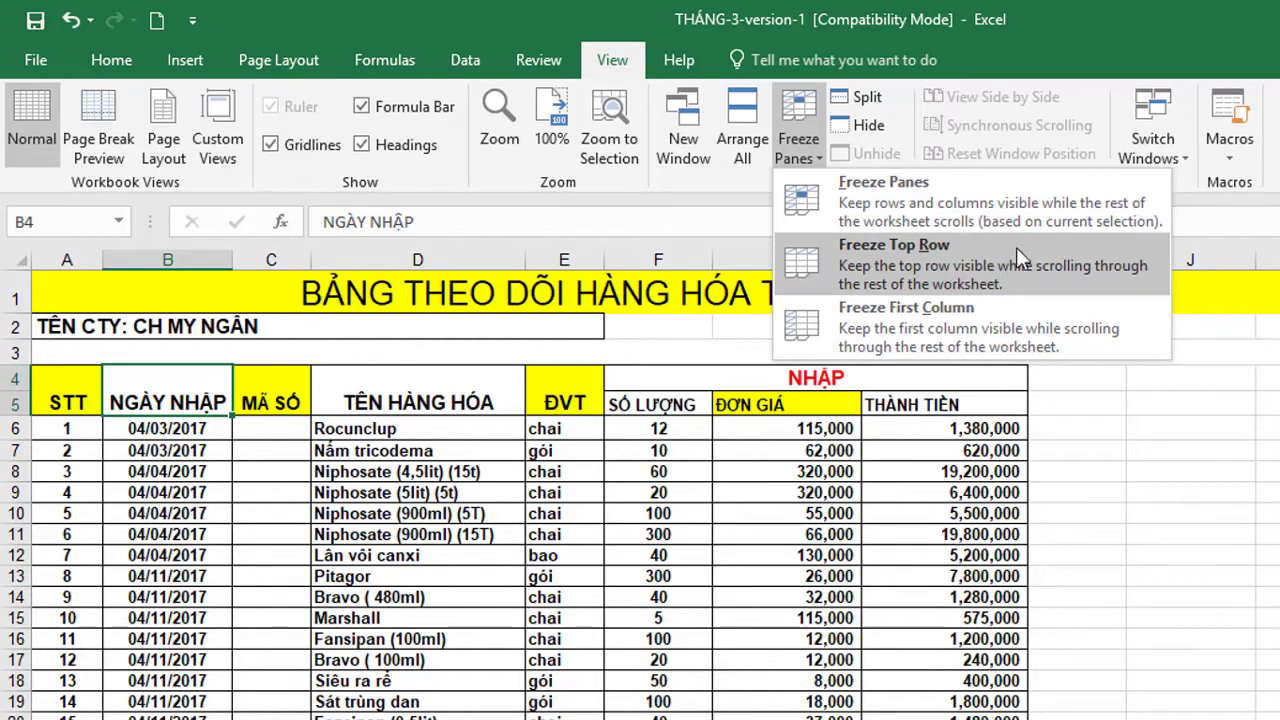
left_click(930, 257)
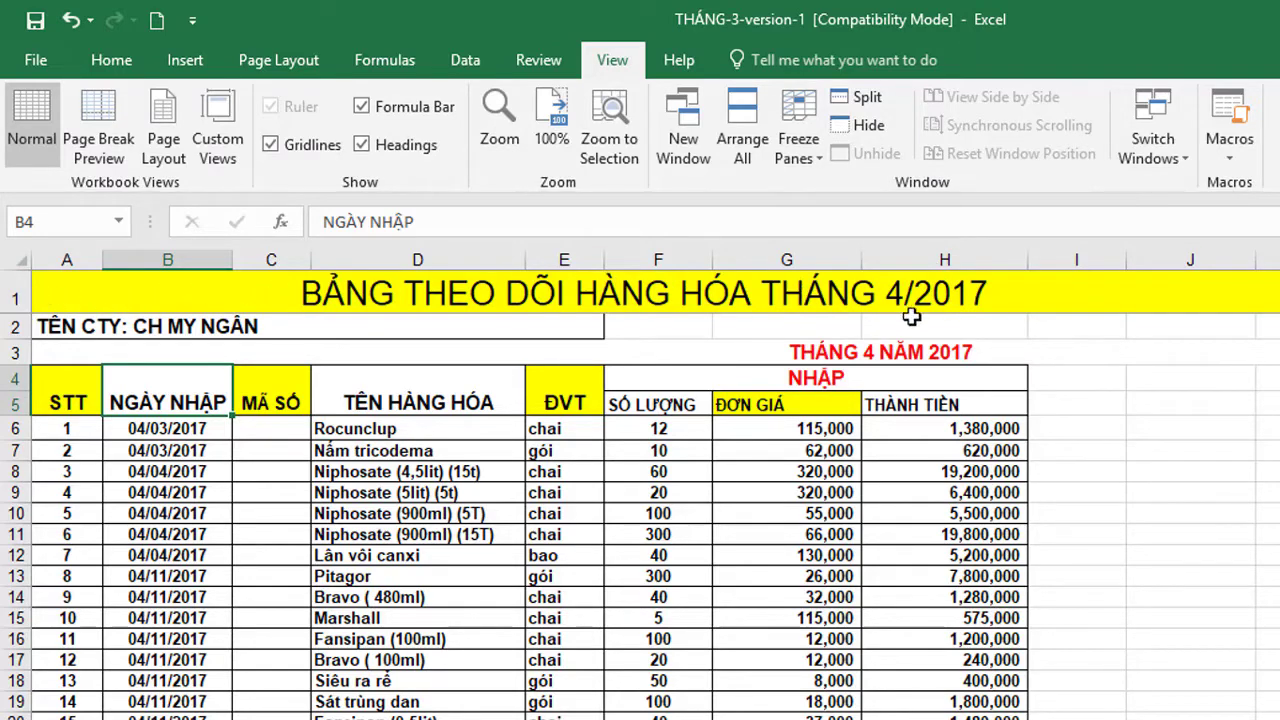
scroll(640, 516, "down", 1)
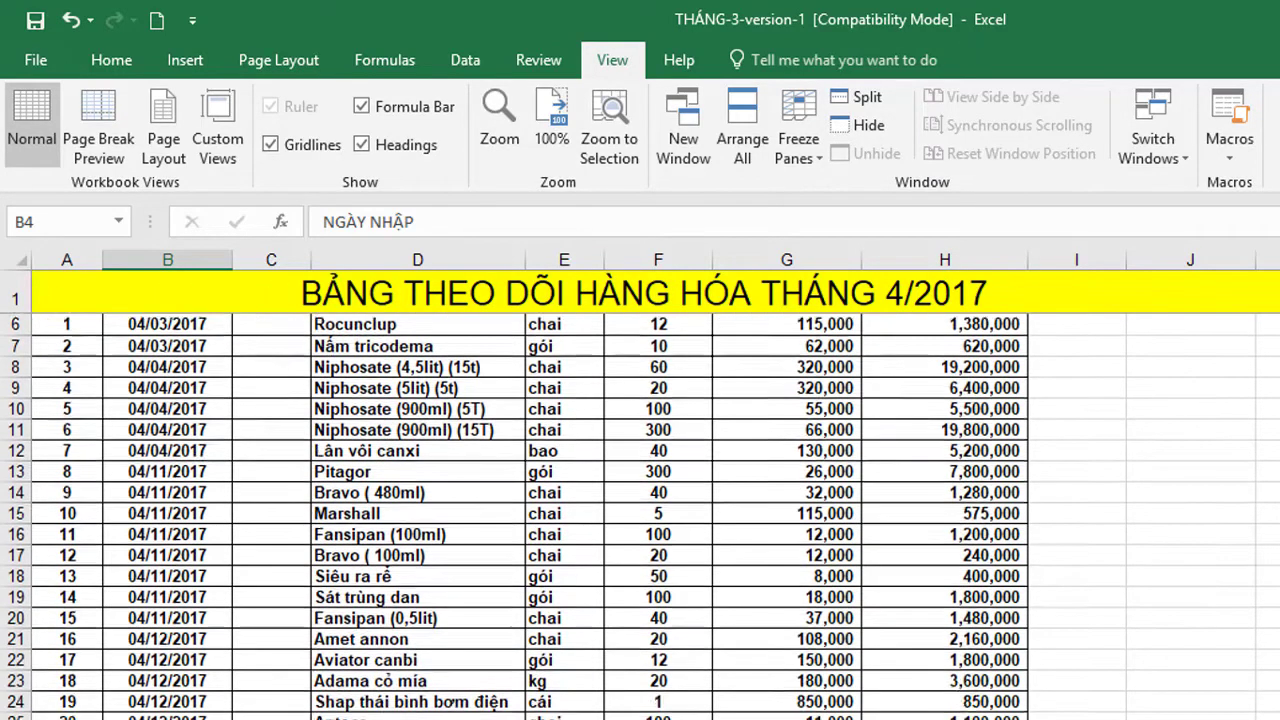
scroll(640, 516, "down", 4)
scroll(640, 516, "down", 4)
scroll(640, 516, "down", 3)
scroll(640, 516, "down", 4)
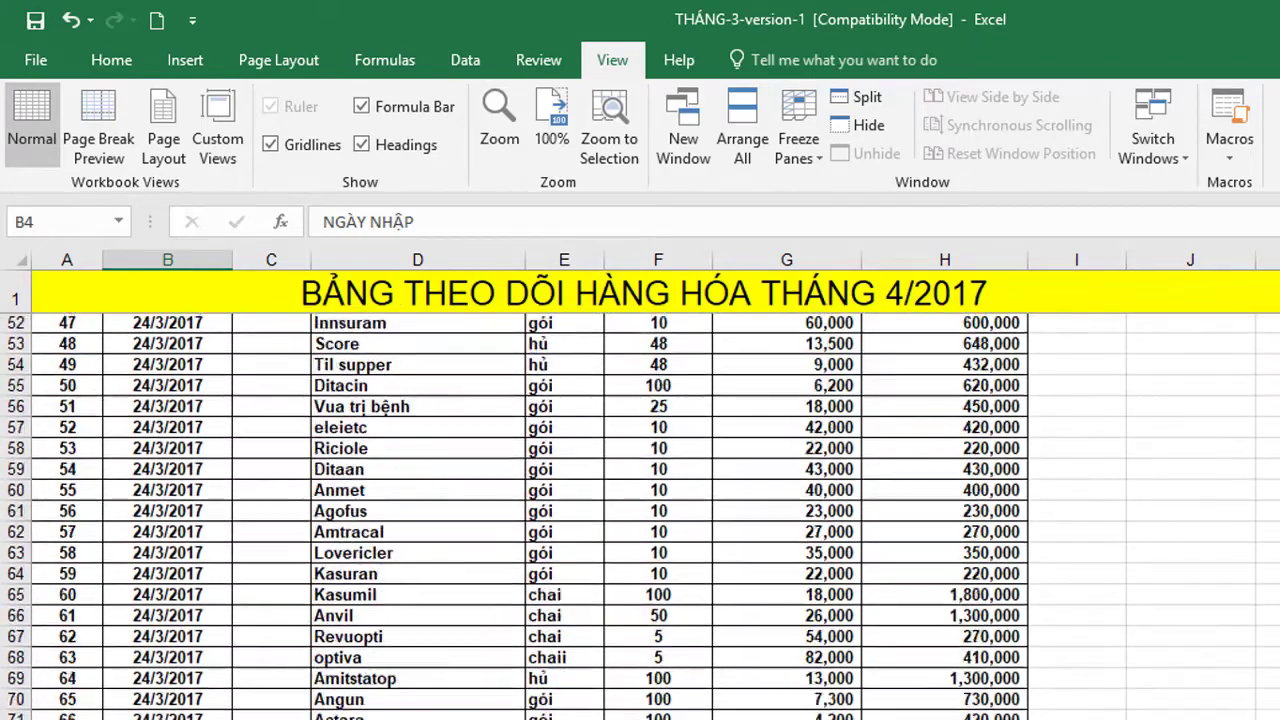
scroll(640, 516, "down", 4)
scroll(640, 516, "down", 1)
scroll(640, 516, "up", 2)
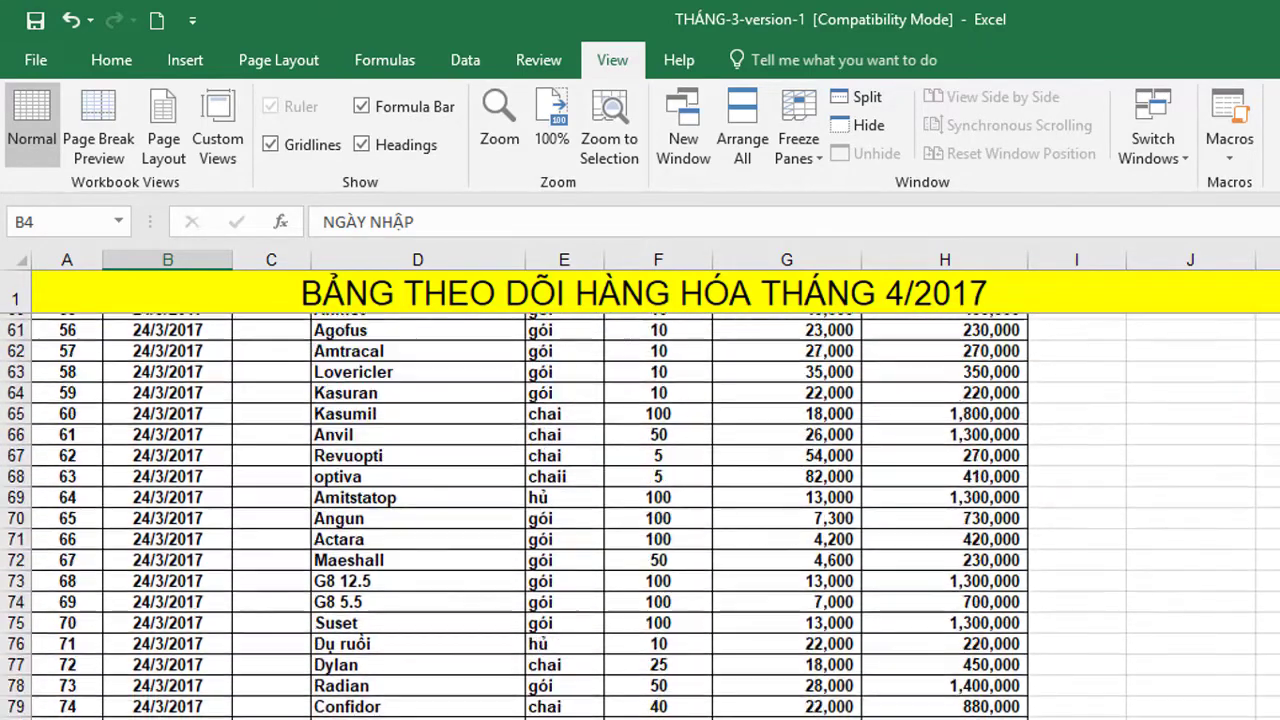
scroll(640, 516, "up", 3)
scroll(640, 516, "up", 1)
scroll(640, 516, "up", 2)
scroll(640, 516, "up", 3)
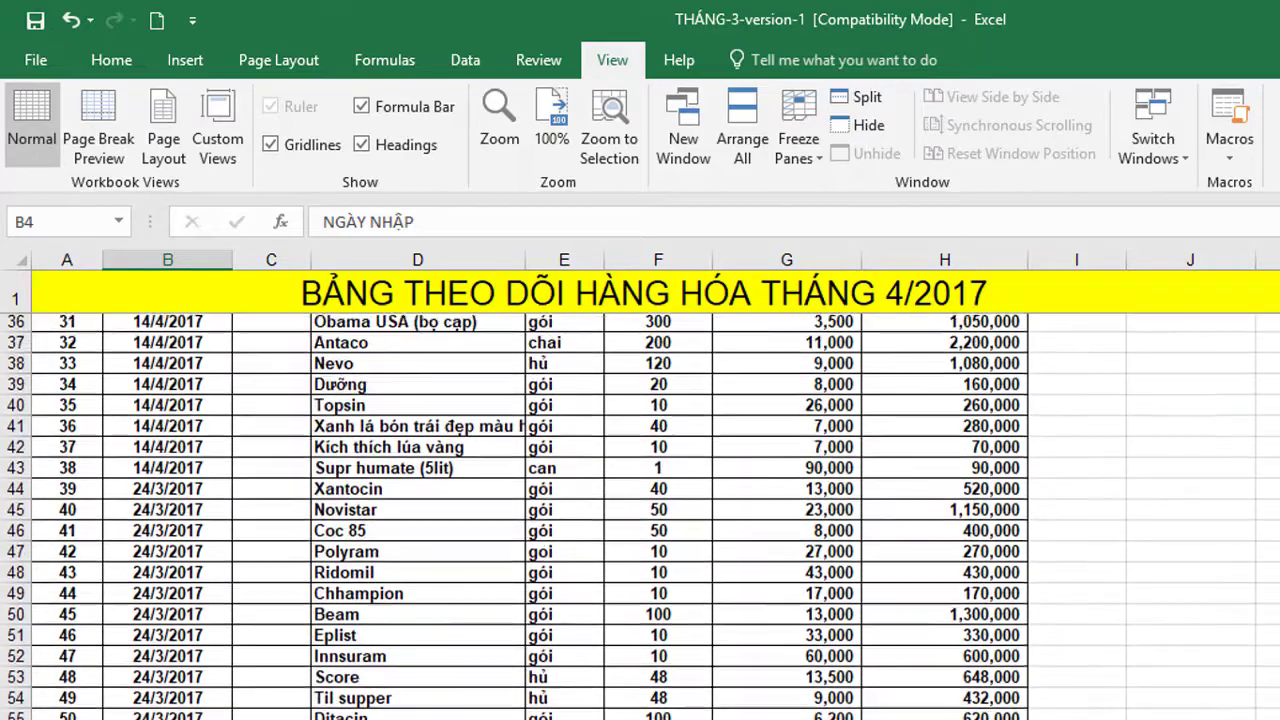
scroll(640, 516, "up", 2)
scroll(640, 516, "up", 4)
scroll(640, 516, "up", 4)
scroll(640, 516, "up", 2)
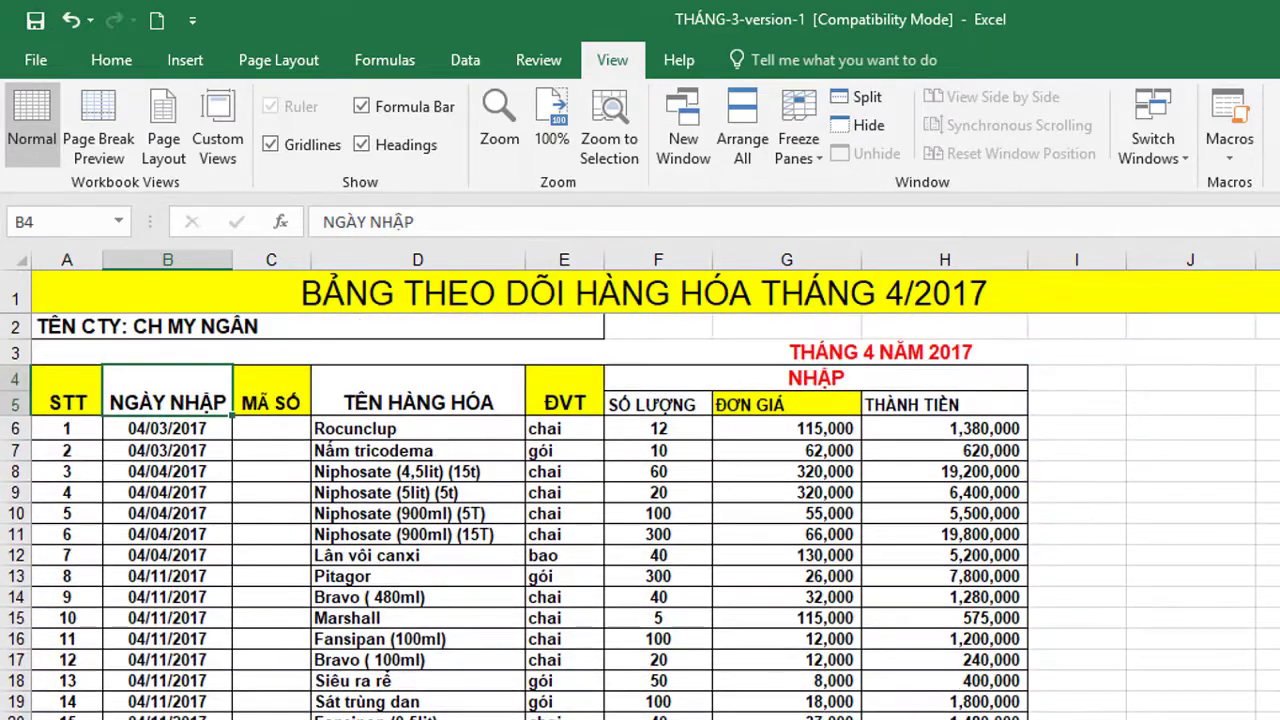
Remove the title-row freeze and apply Freeze First Column to keep the STT column fixed.
left_click(791, 110)
left_click(841, 188)
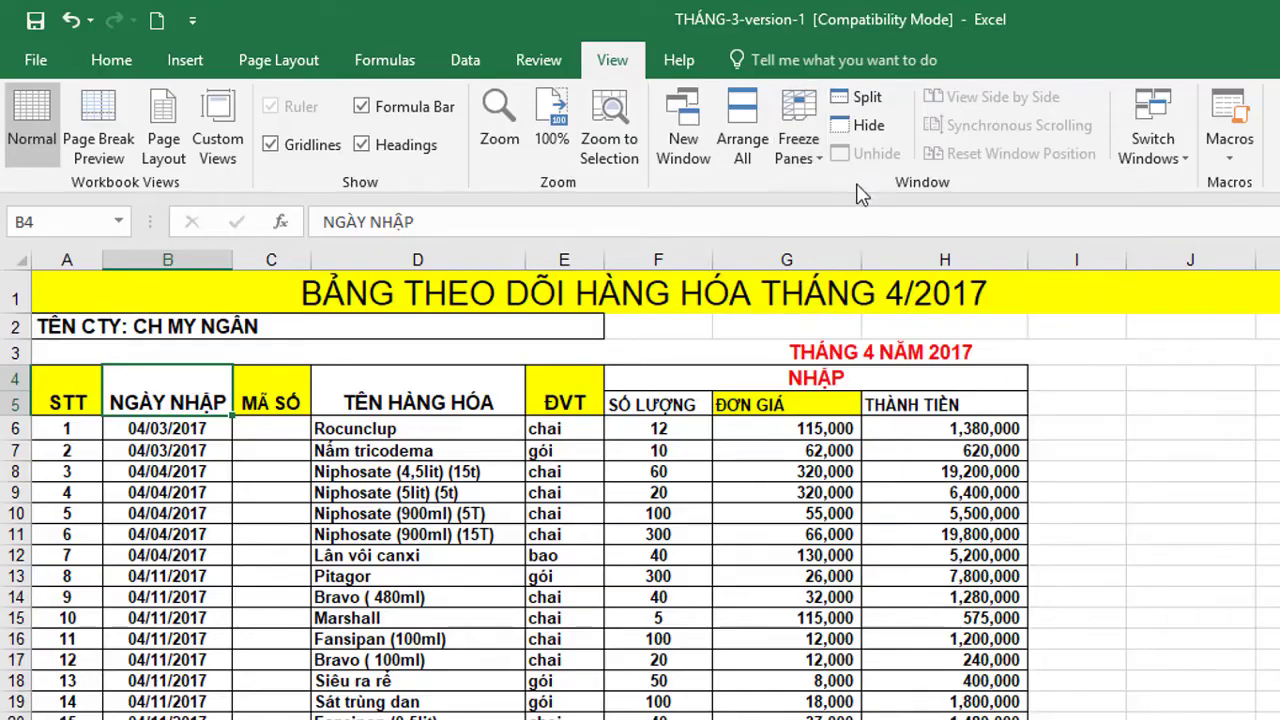
left_click(798, 110)
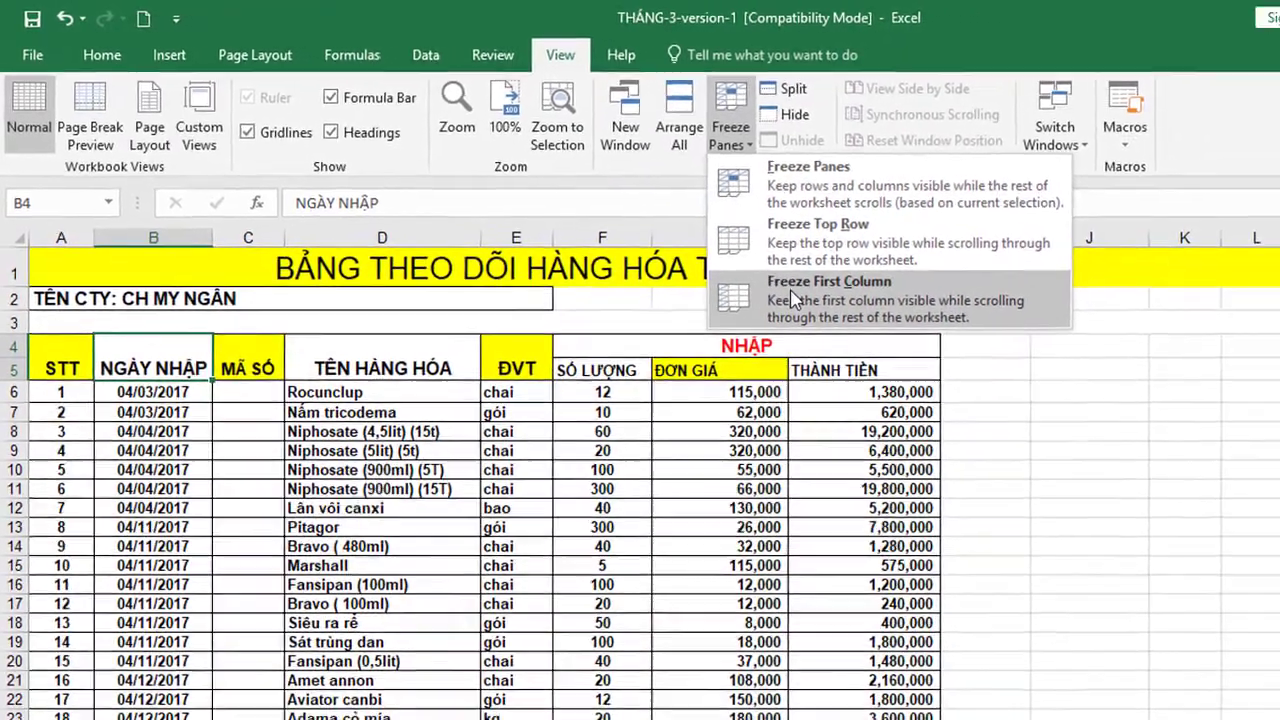
left_click(866, 327)
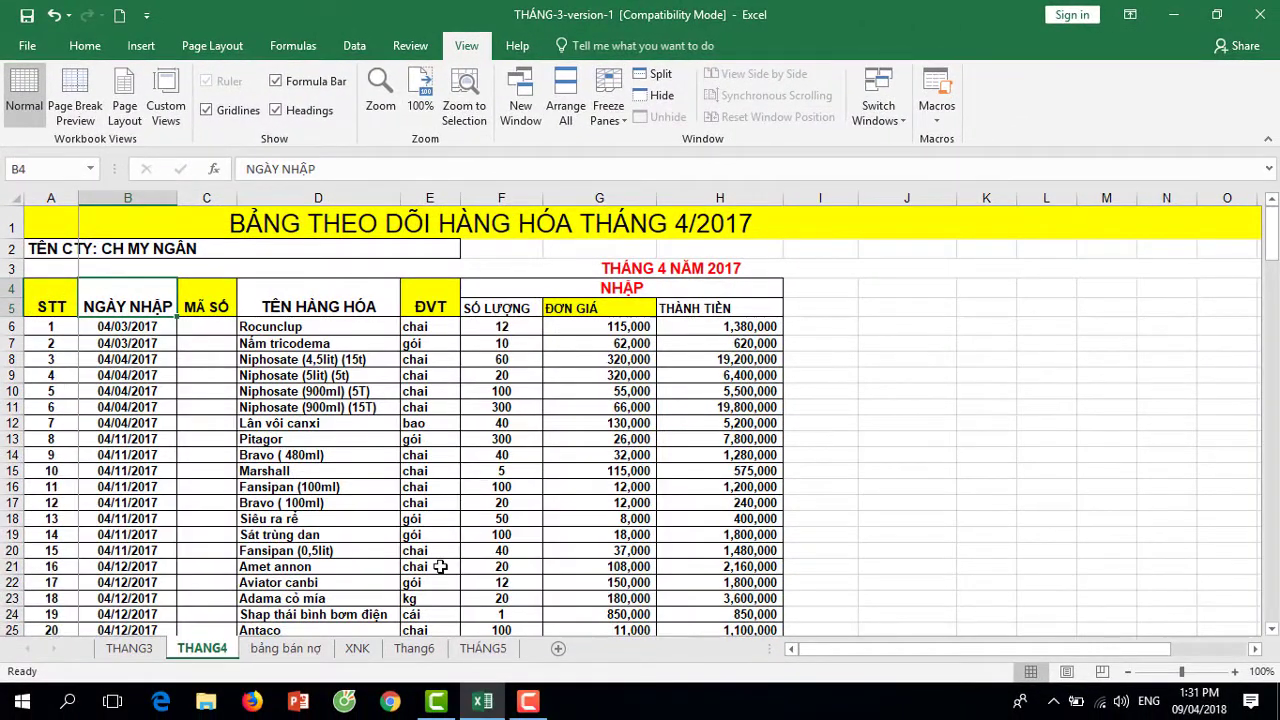
mouse_move(860, 648)
left_mouse_down()
mouse_move(950, 652)
mouse_move(856, 648)
left_mouse_up()
Try cells A4, A6 and B4, then settle on the MÃ SỐ header cell C4.
left_click(37, 291)
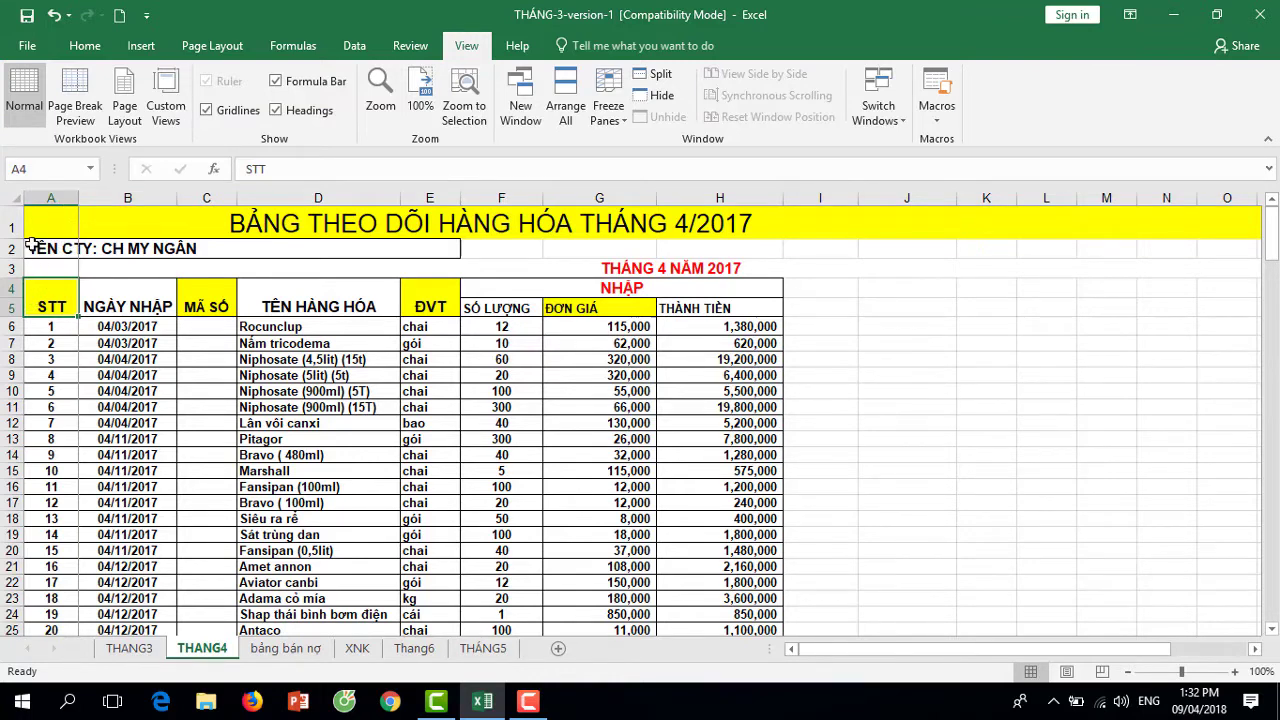
left_click(57, 331)
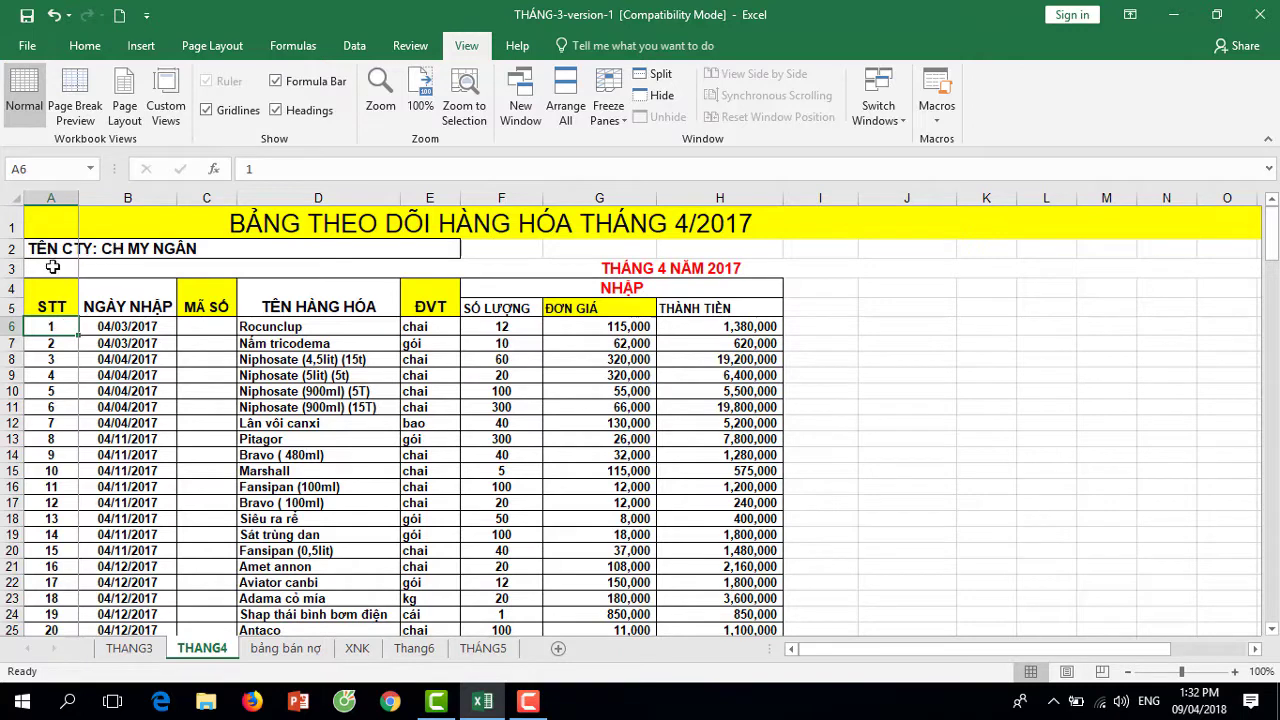
left_click(102, 304)
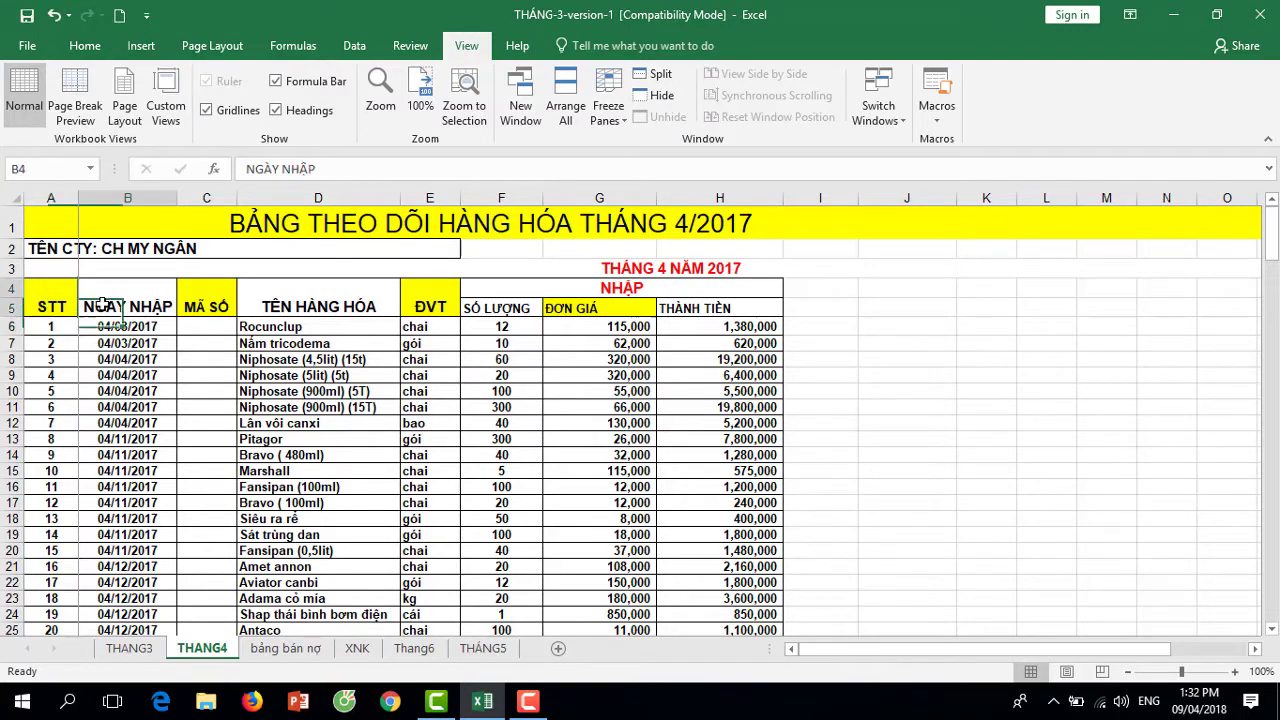
left_click(210, 290)
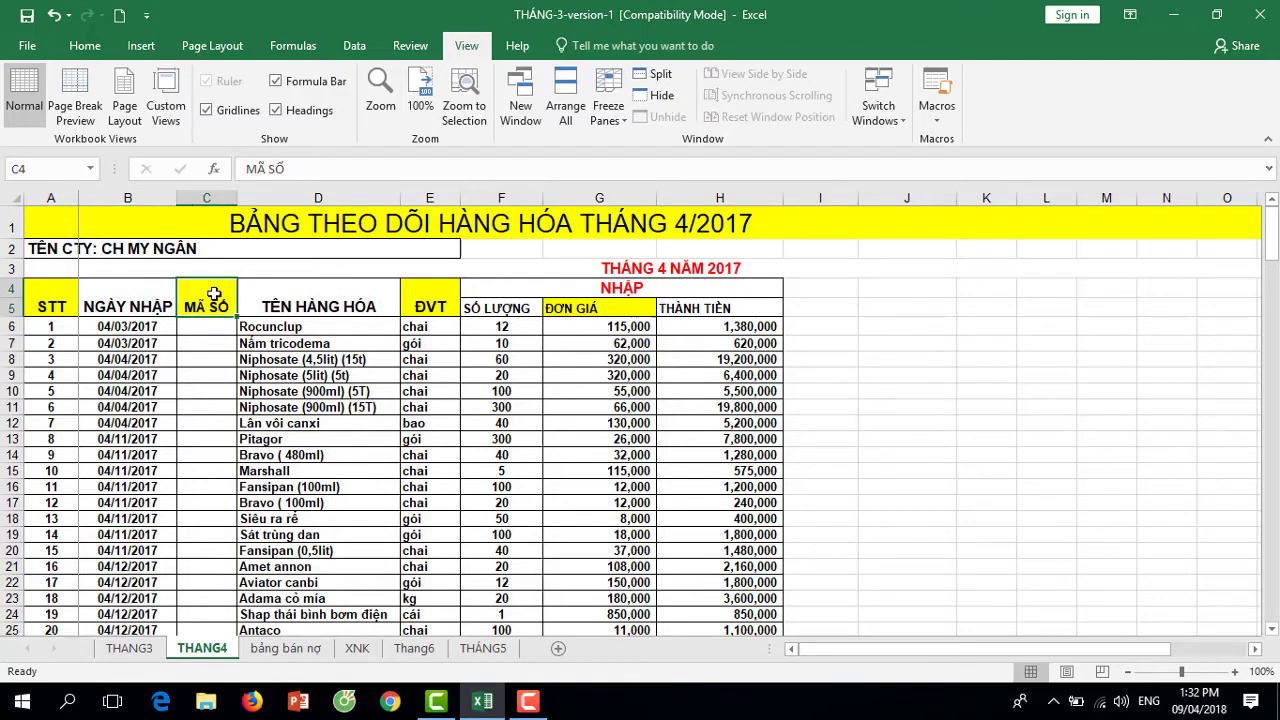
Unfreeze, then freeze panes at C4 to fix rows 1–3 and columns A–B; select C7.
left_click(616, 85)
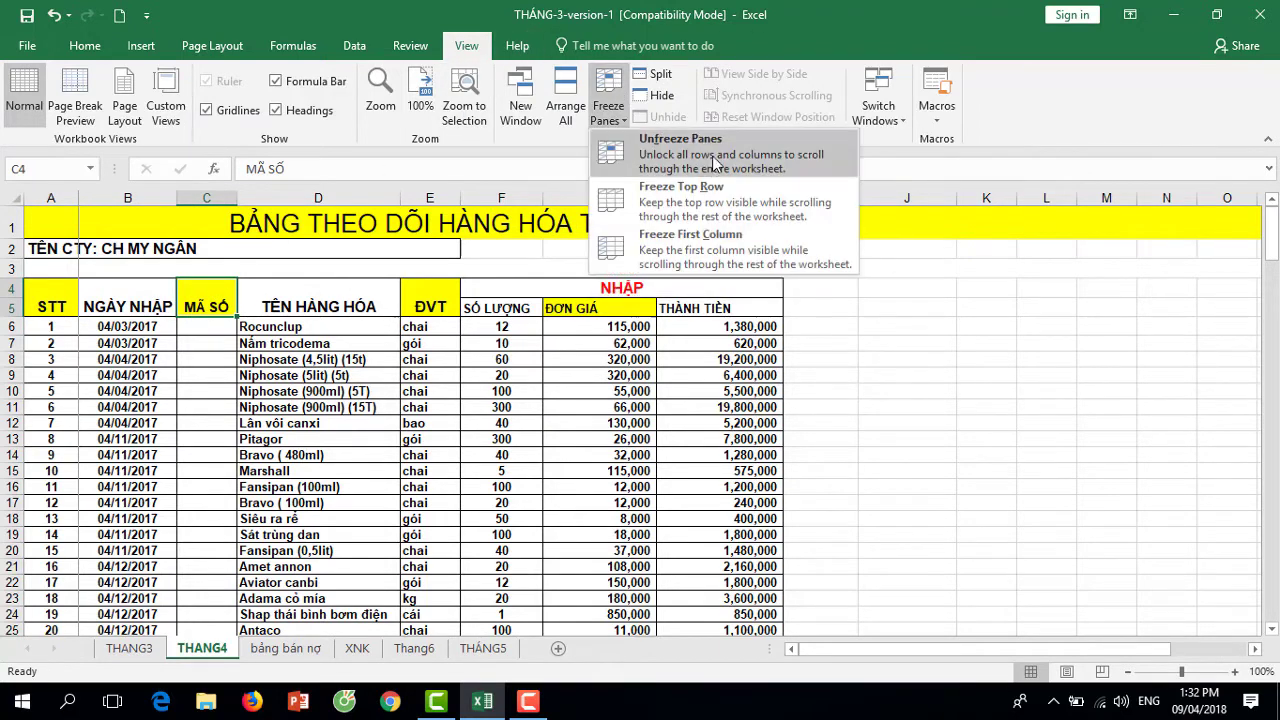
left_click(678, 160)
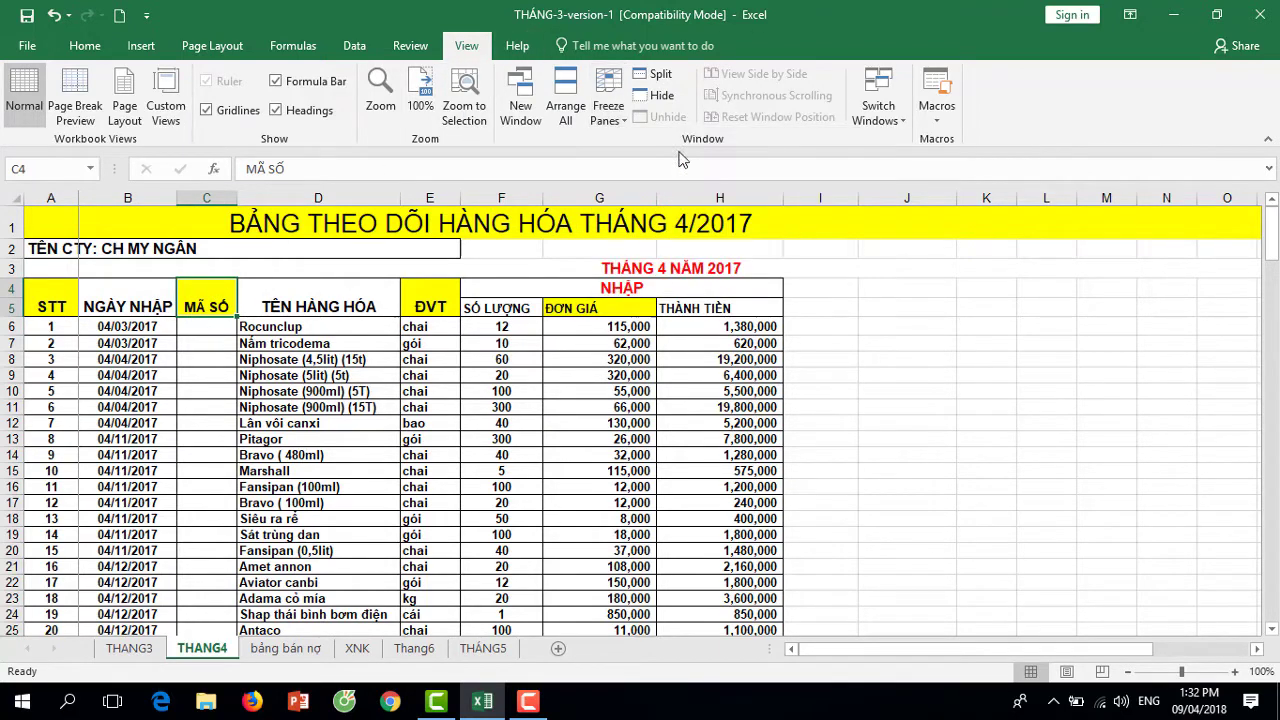
left_click(607, 90)
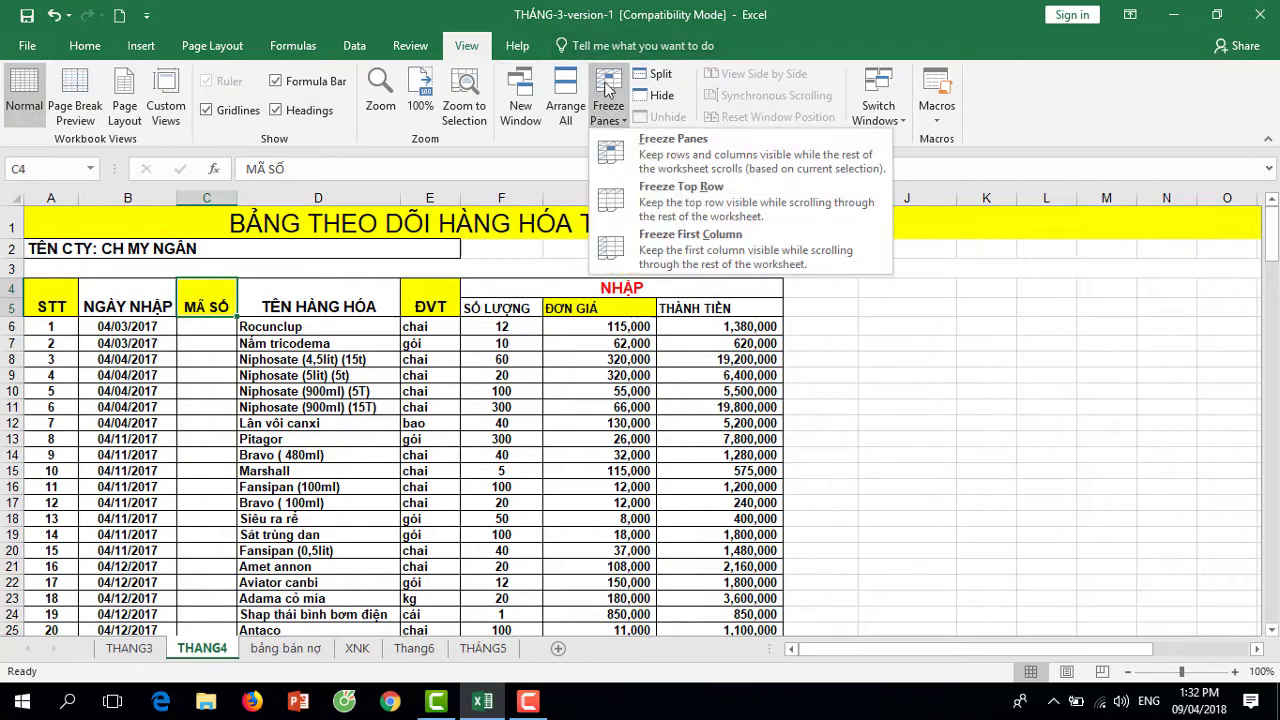
left_click(672, 153)
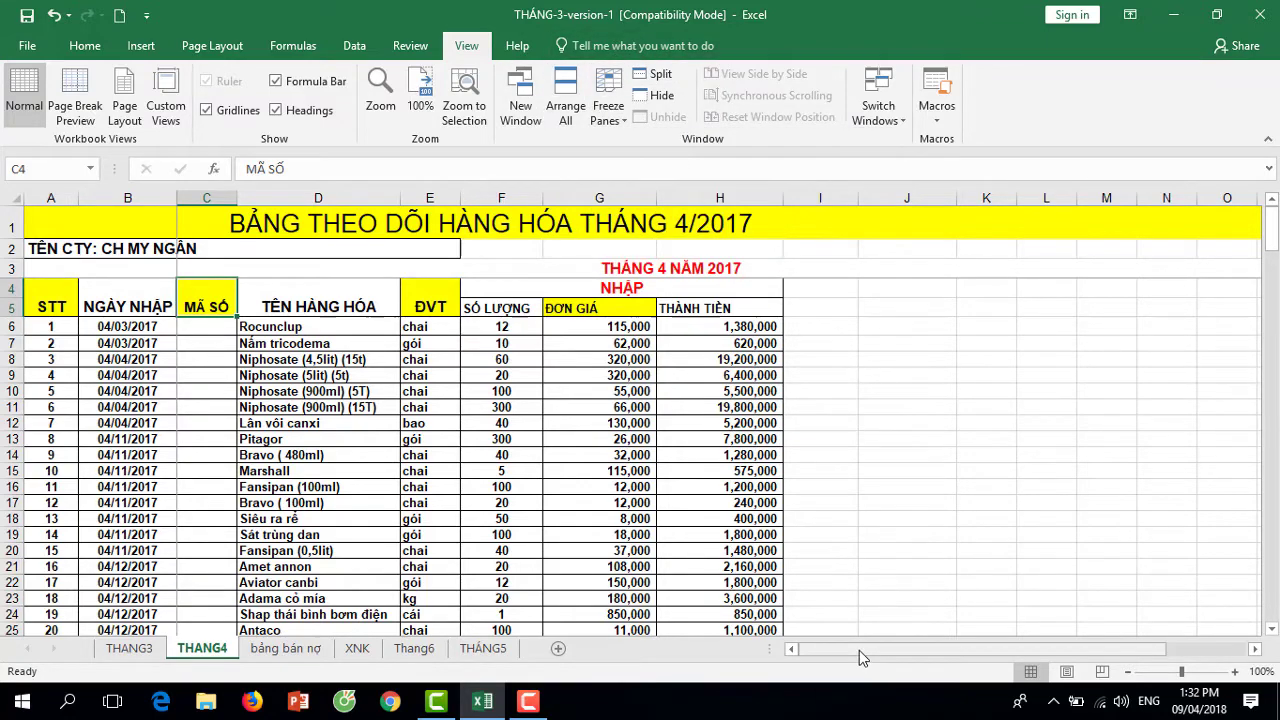
mouse_move(859, 650)
left_mouse_down()
mouse_move(980, 651)
mouse_move(849, 634)
left_mouse_up()
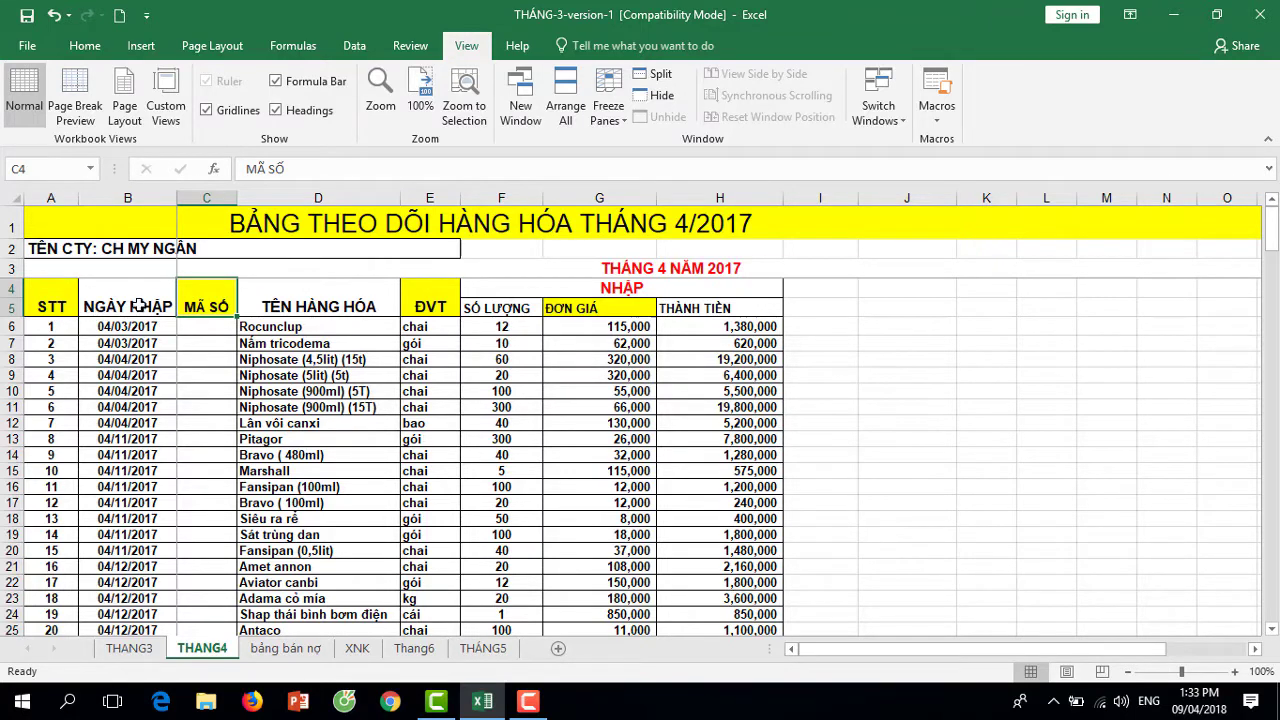
left_click(210, 343)
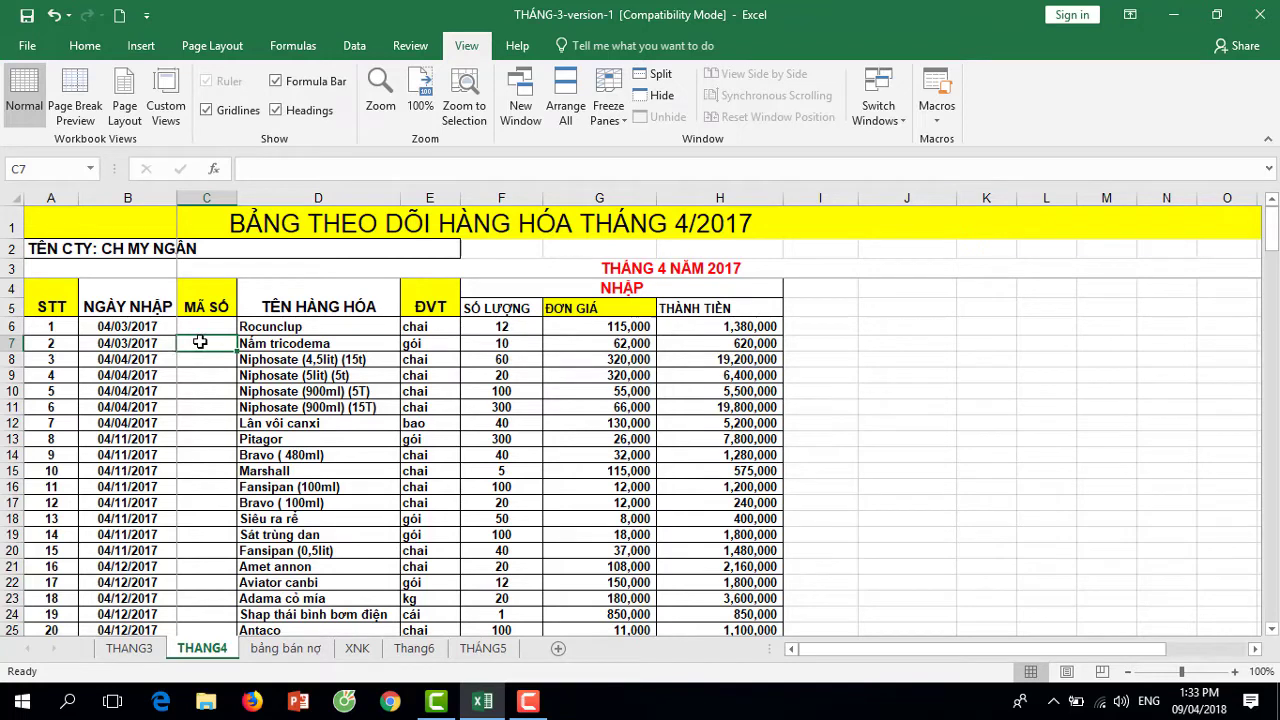
Refreeze panes at C7 so rows 1–6 and columns A–B stay put, then scroll to test.
left_click(612, 95)
left_click(673, 145)
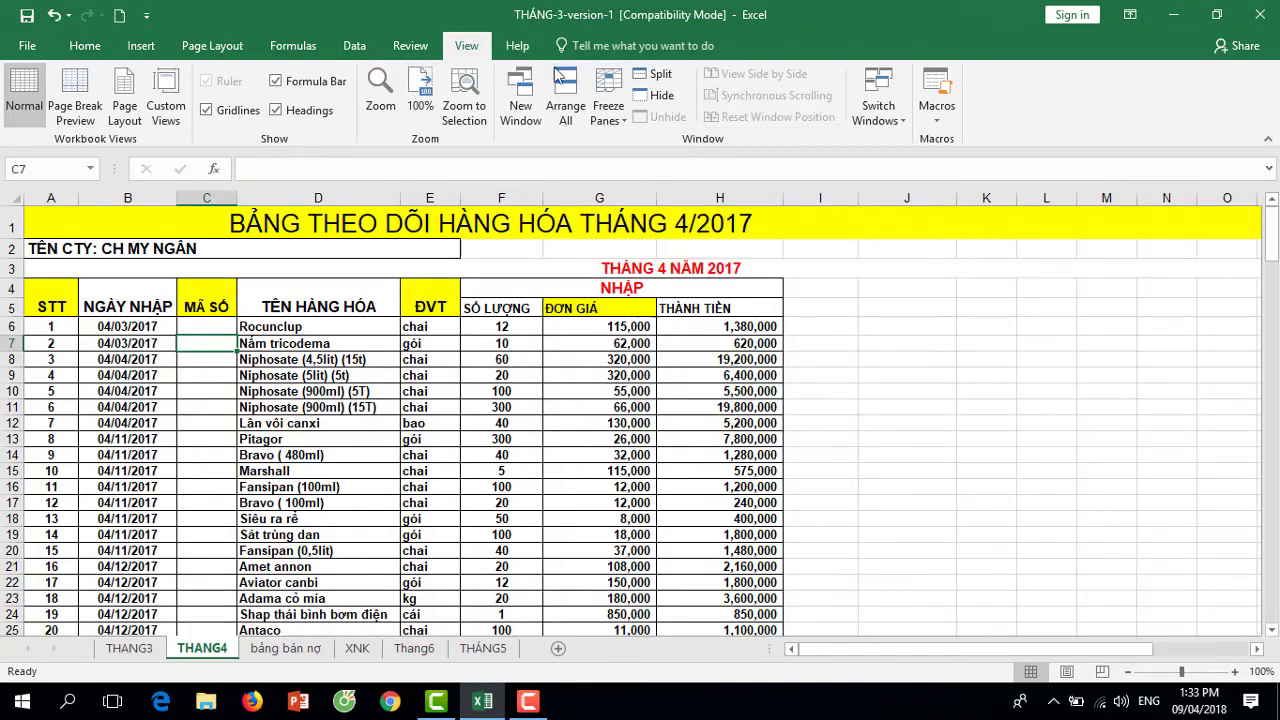
left_click(609, 112)
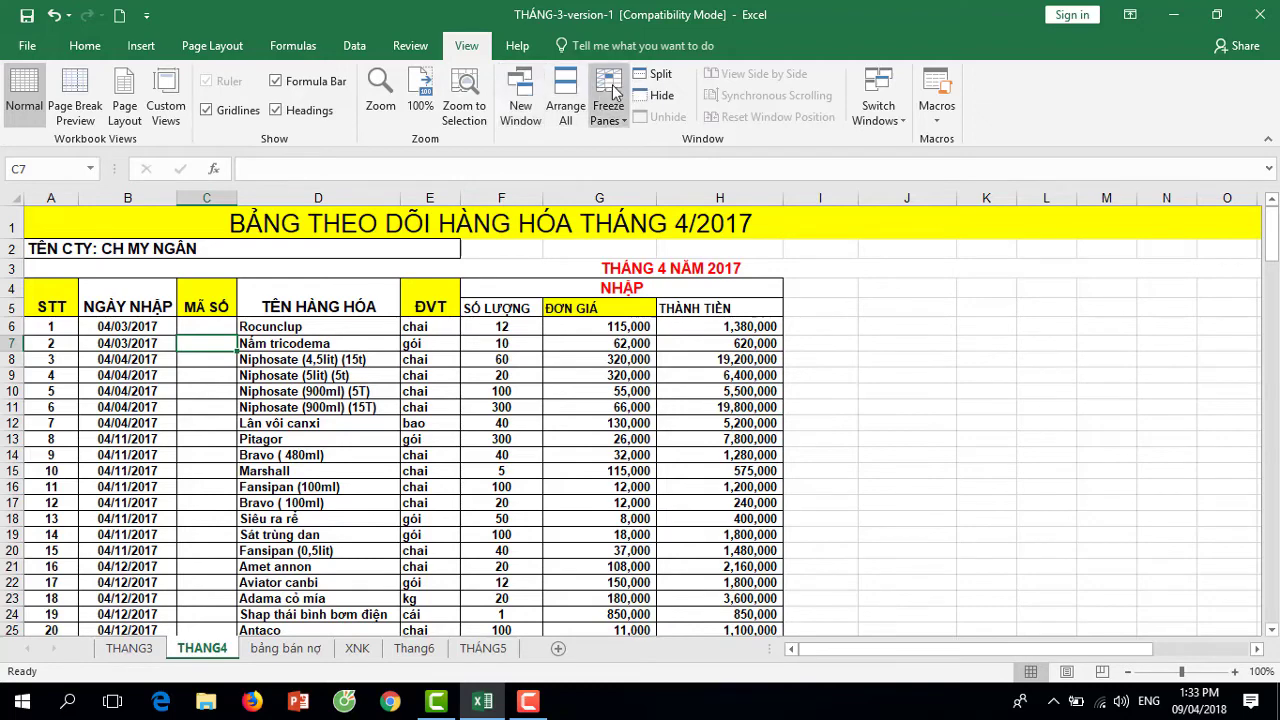
left_click(669, 146)
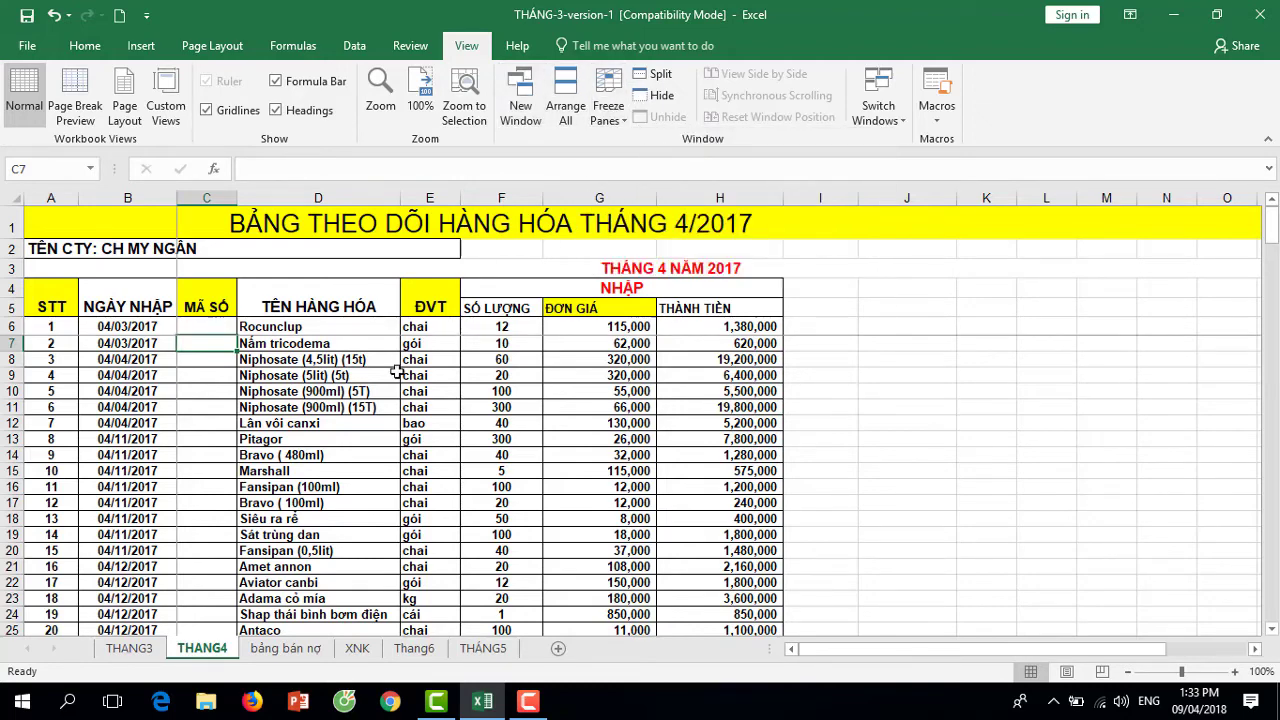
scroll(592, 403, "down", 3)
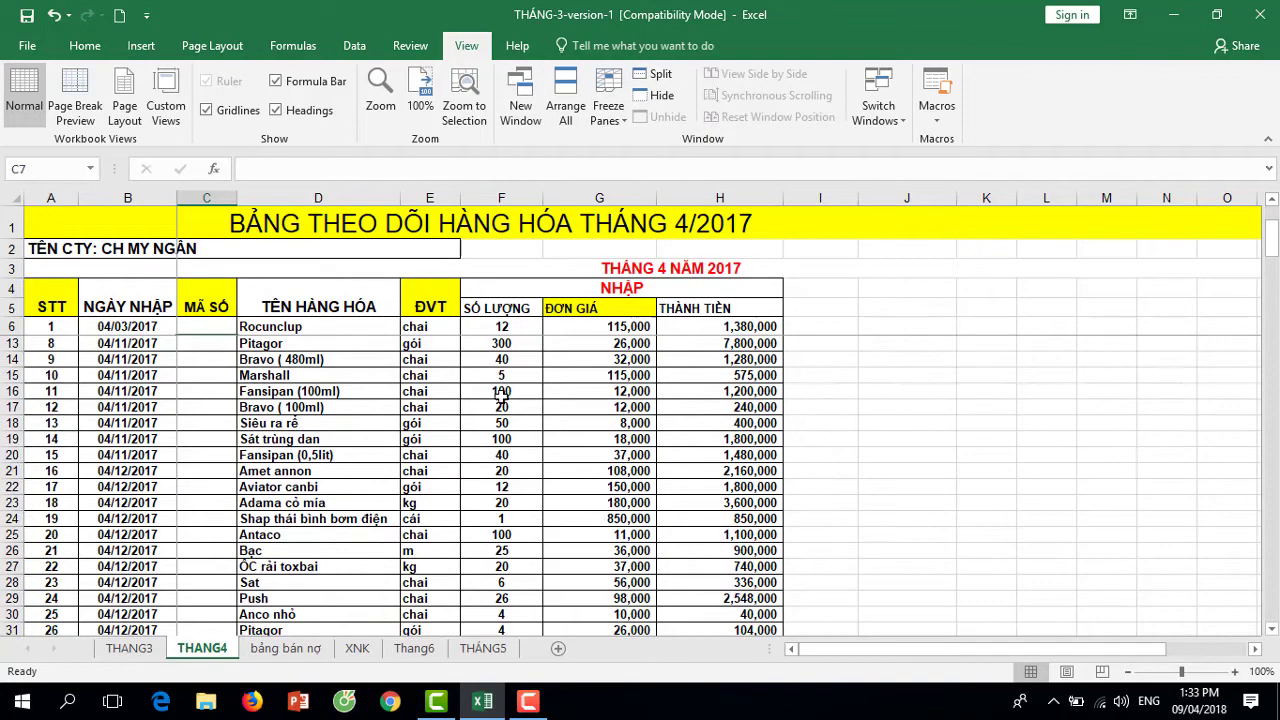
scroll(500, 360, "down", 3)
scroll(408, 316, "down", 3)
scroll(408, 316, "down", 3)
scroll(408, 316, "down", 3)
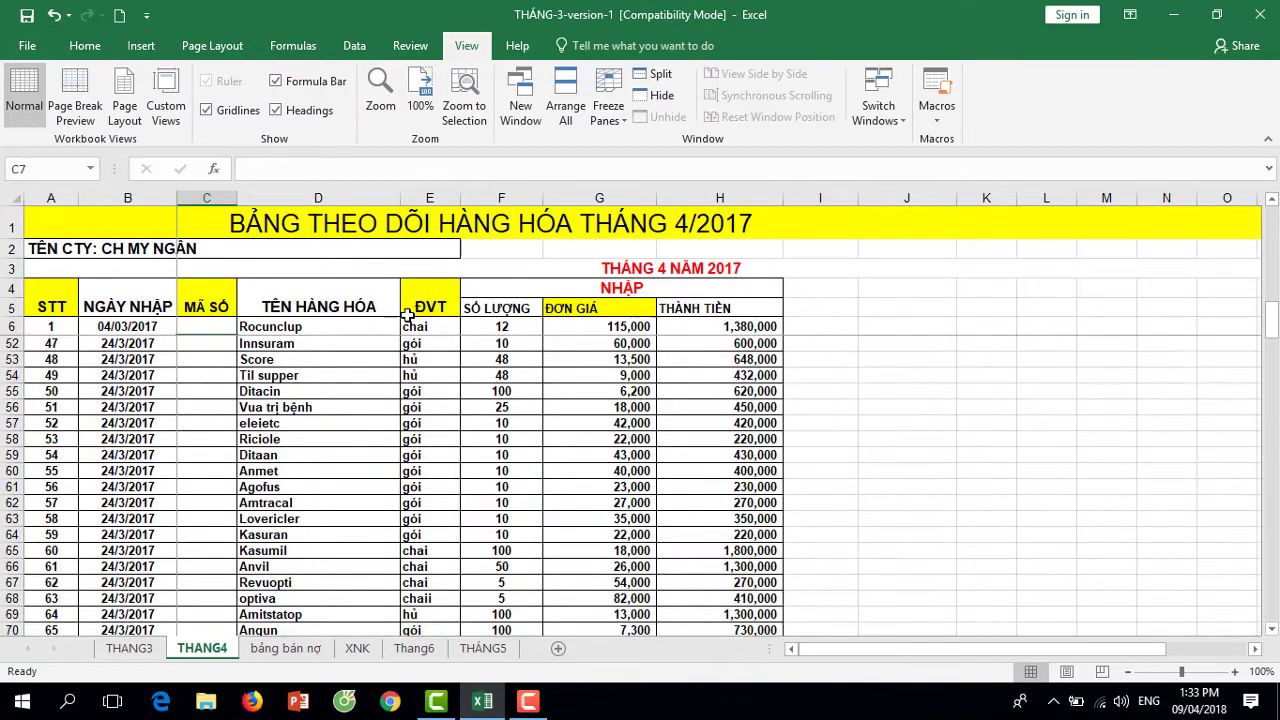
scroll(408, 316, "up", 6)
scroll(408, 316, "up", 9)
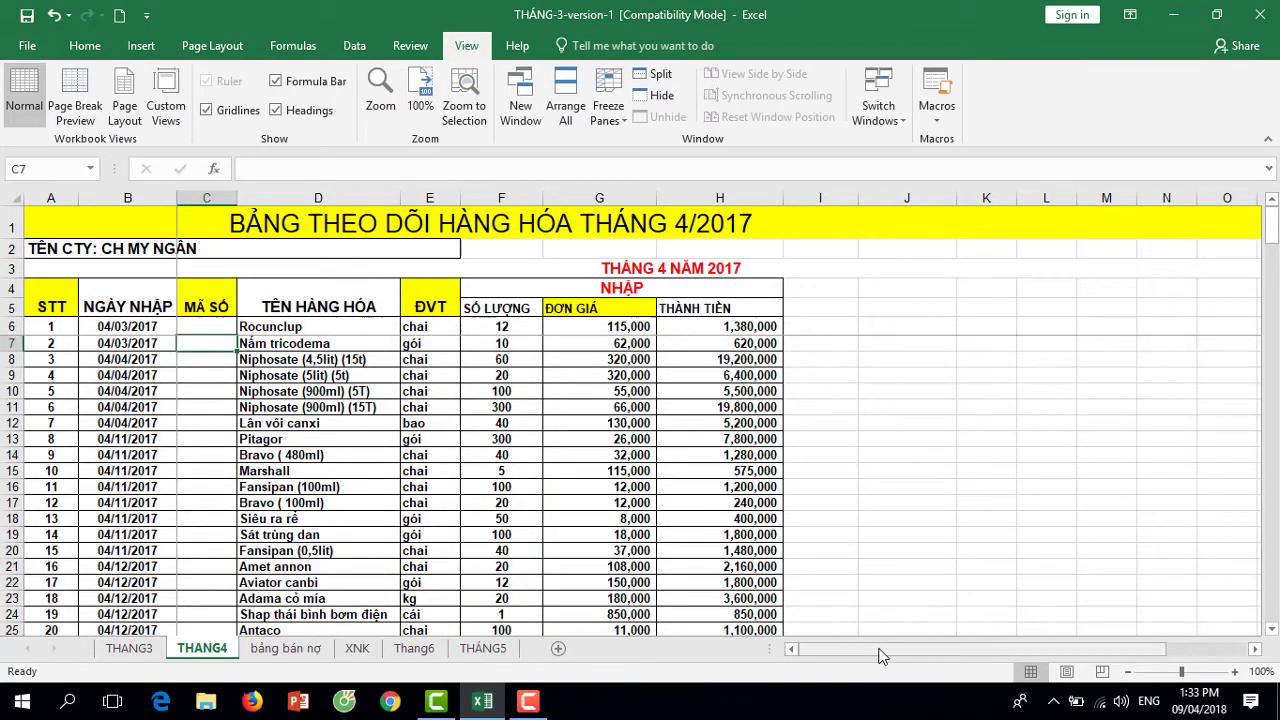
mouse_move(893, 650)
left_mouse_down()
mouse_move(970, 653)
mouse_move(860, 650)
left_mouse_up()
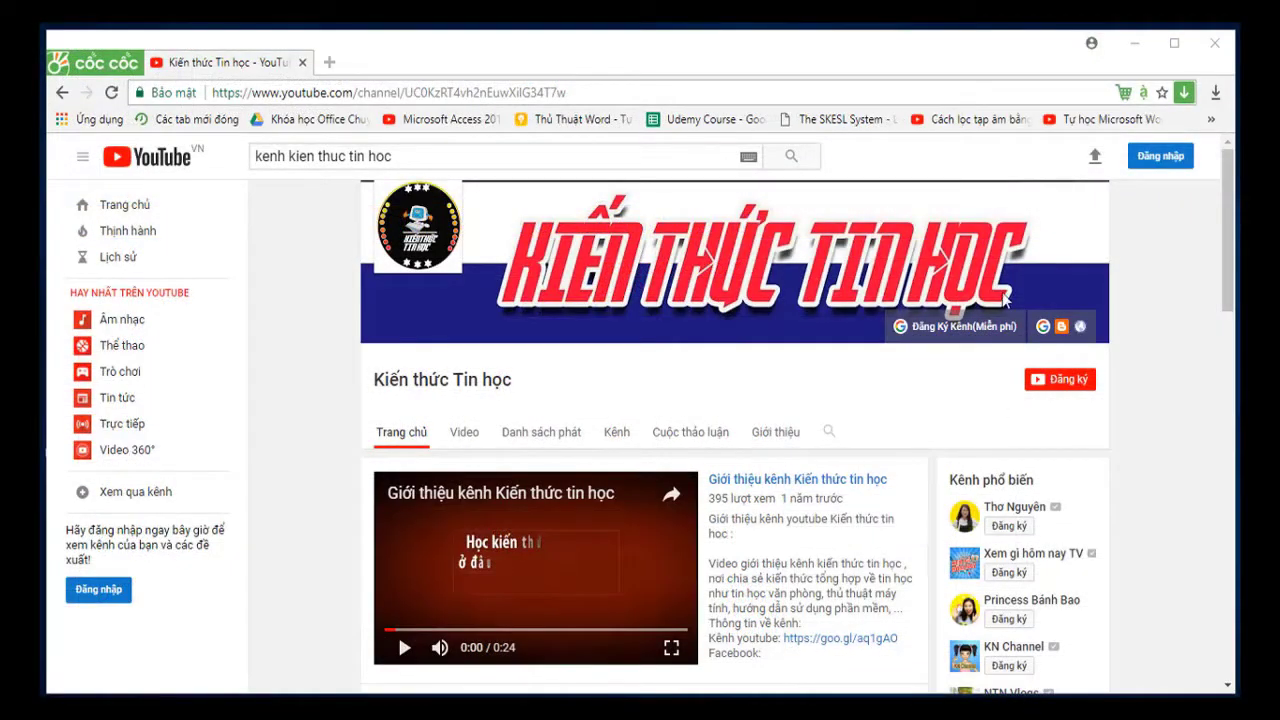
Open the 'Cách thiết lập công thức trong Excel' video from the Kiến thức Tin học channel page.
scroll(600, 453, "down", 5)
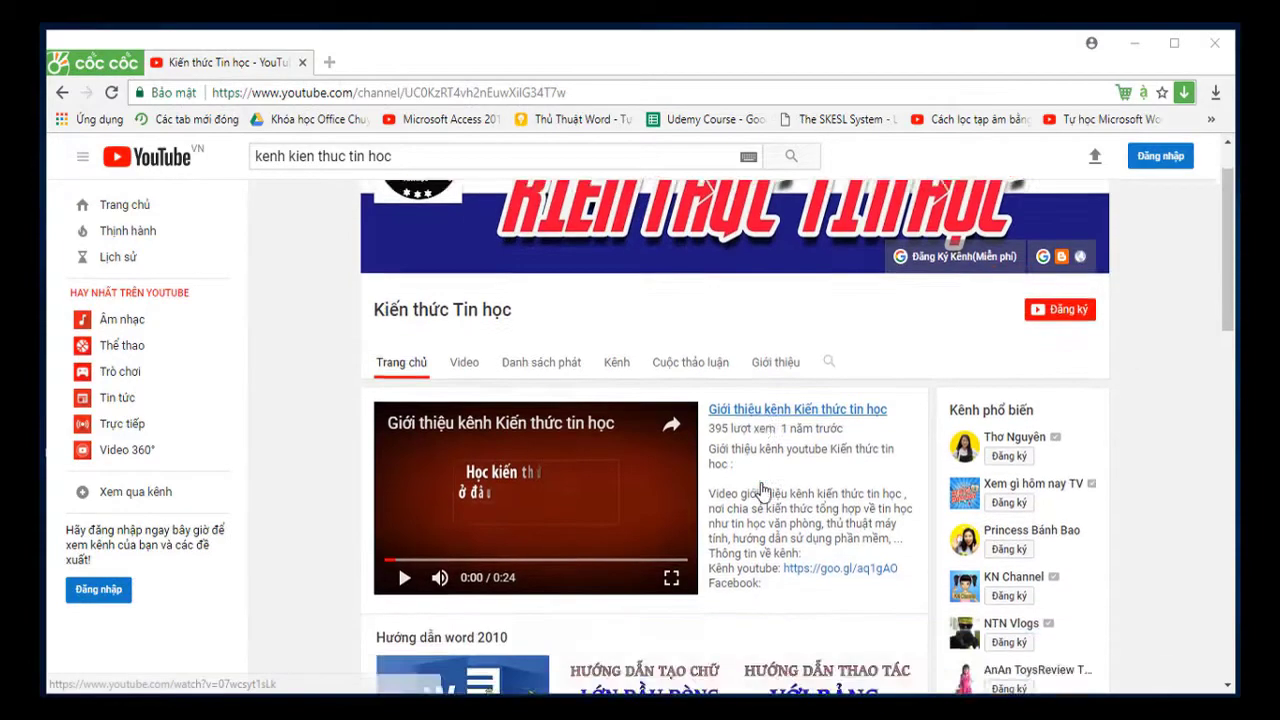
left_click(630, 535)
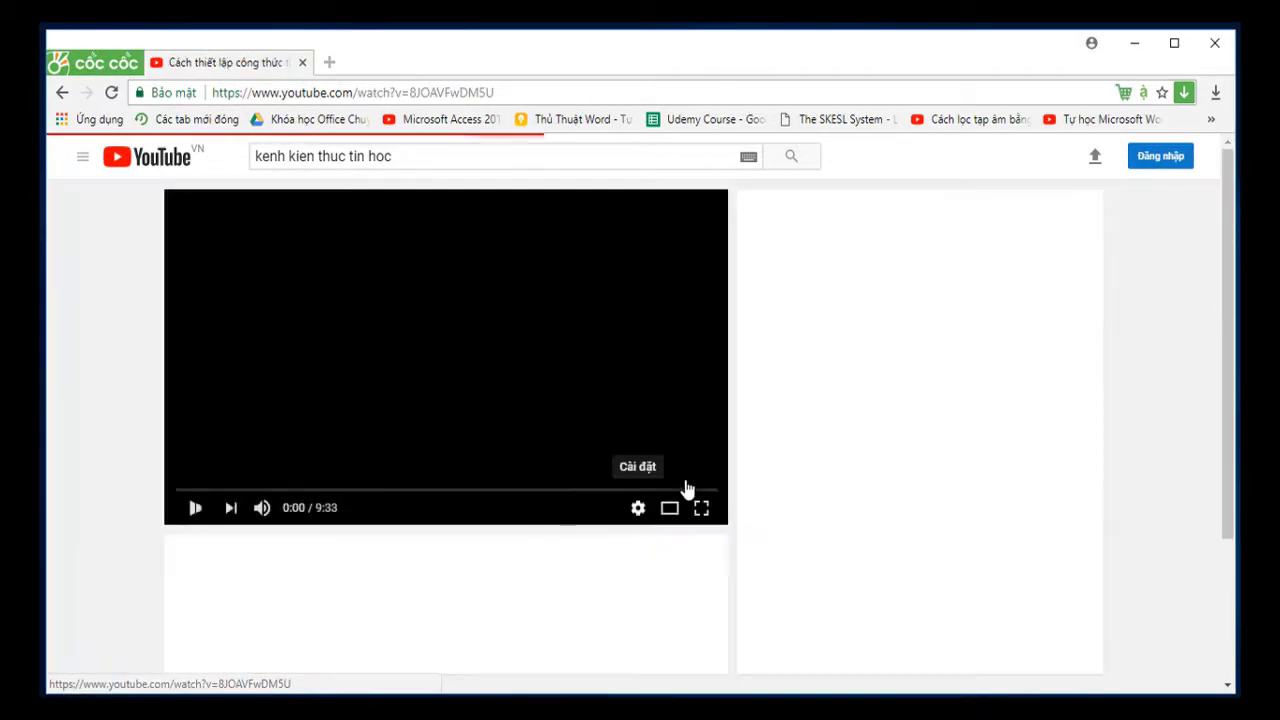
scroll(687, 489, "down", 1)
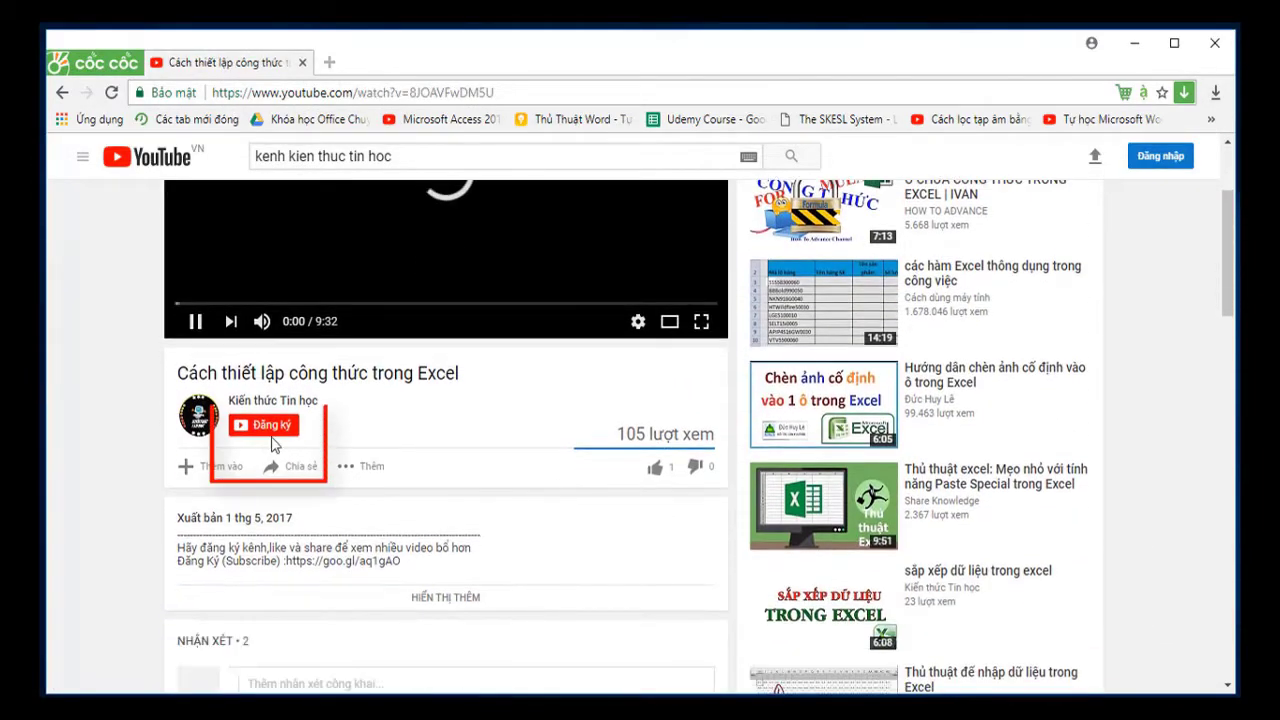